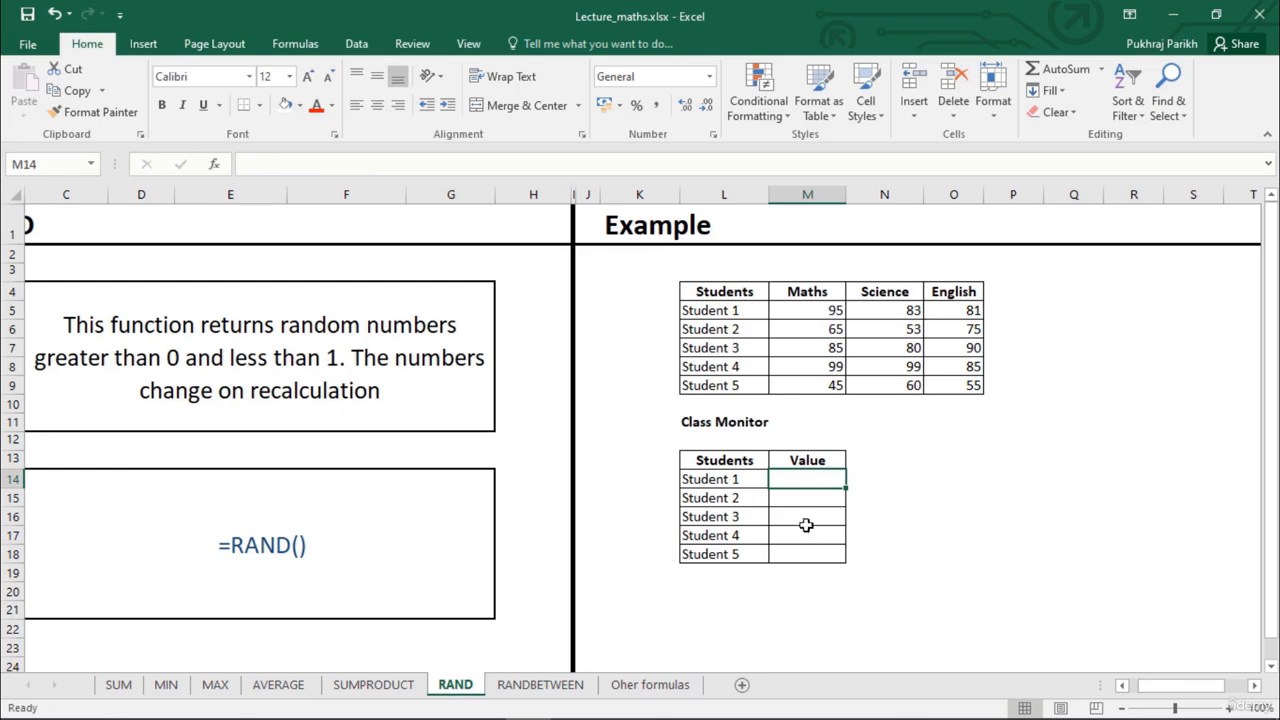
Enter =RAND() as Student 1's value in M14 of the Class Monitor table and fill it down to Student 5
left_click(1122, 685)
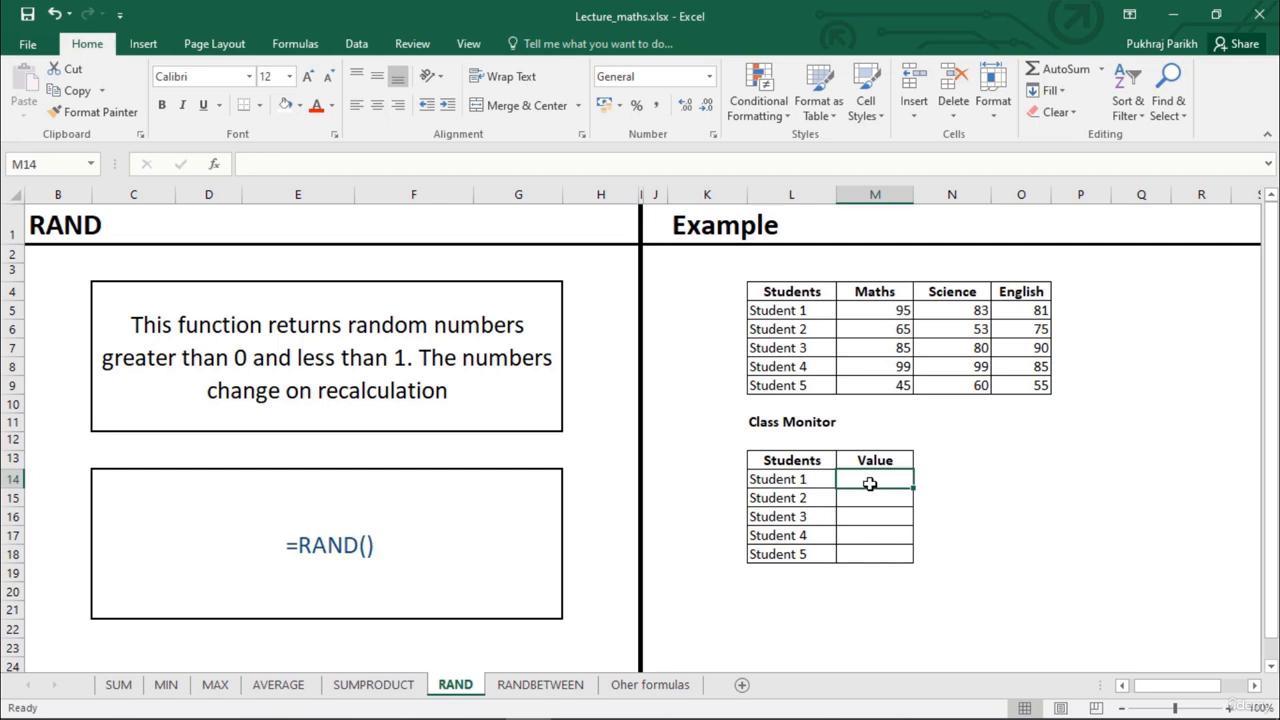
type("=ra")
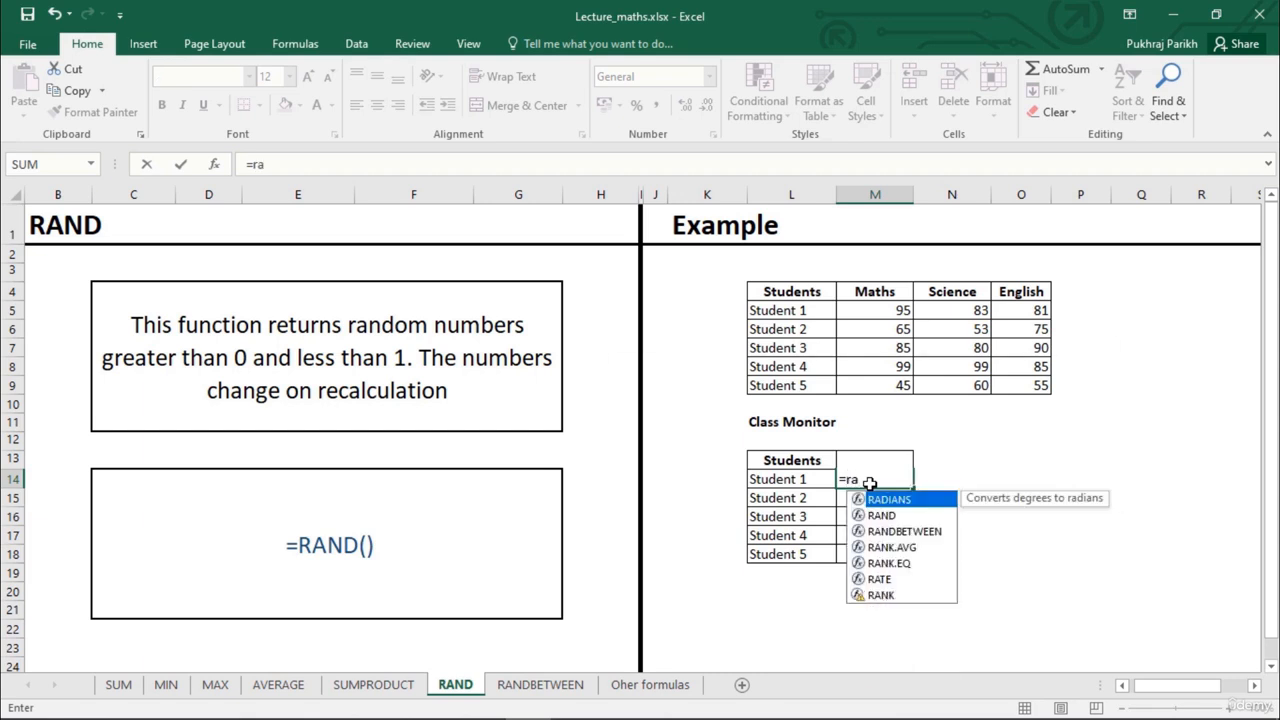
key("Down")
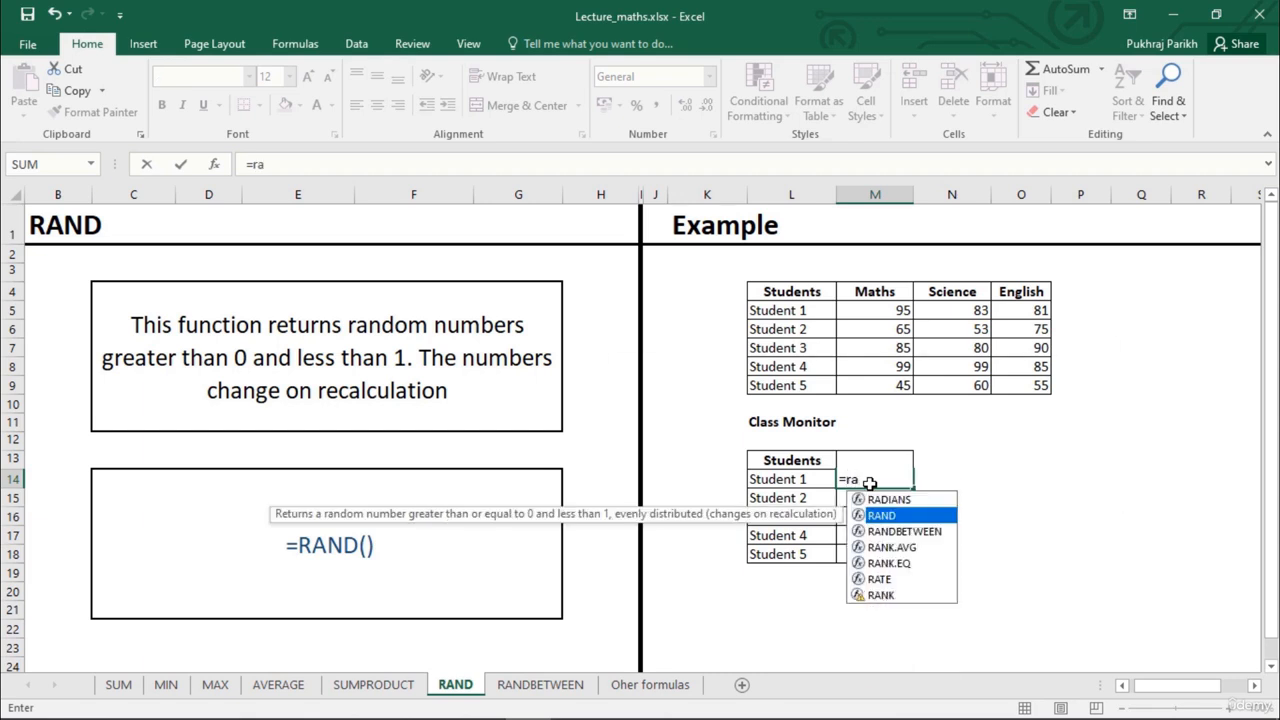
key("Tab")
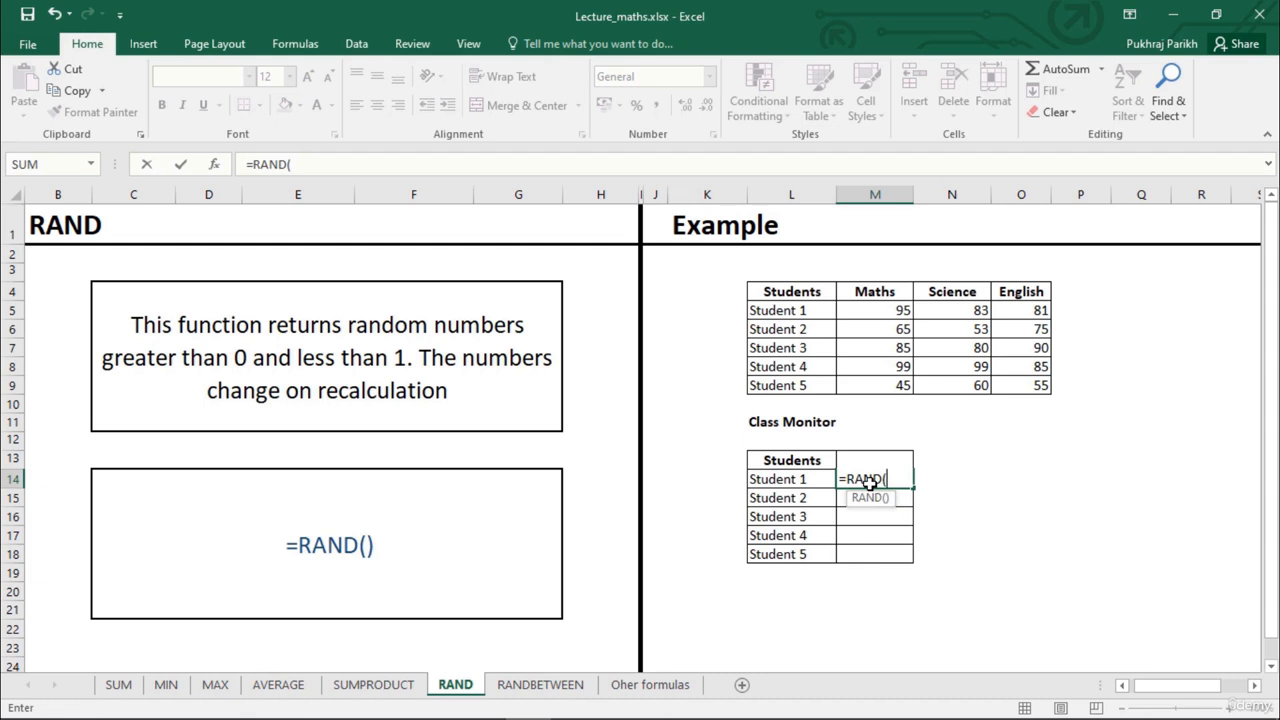
type(")")
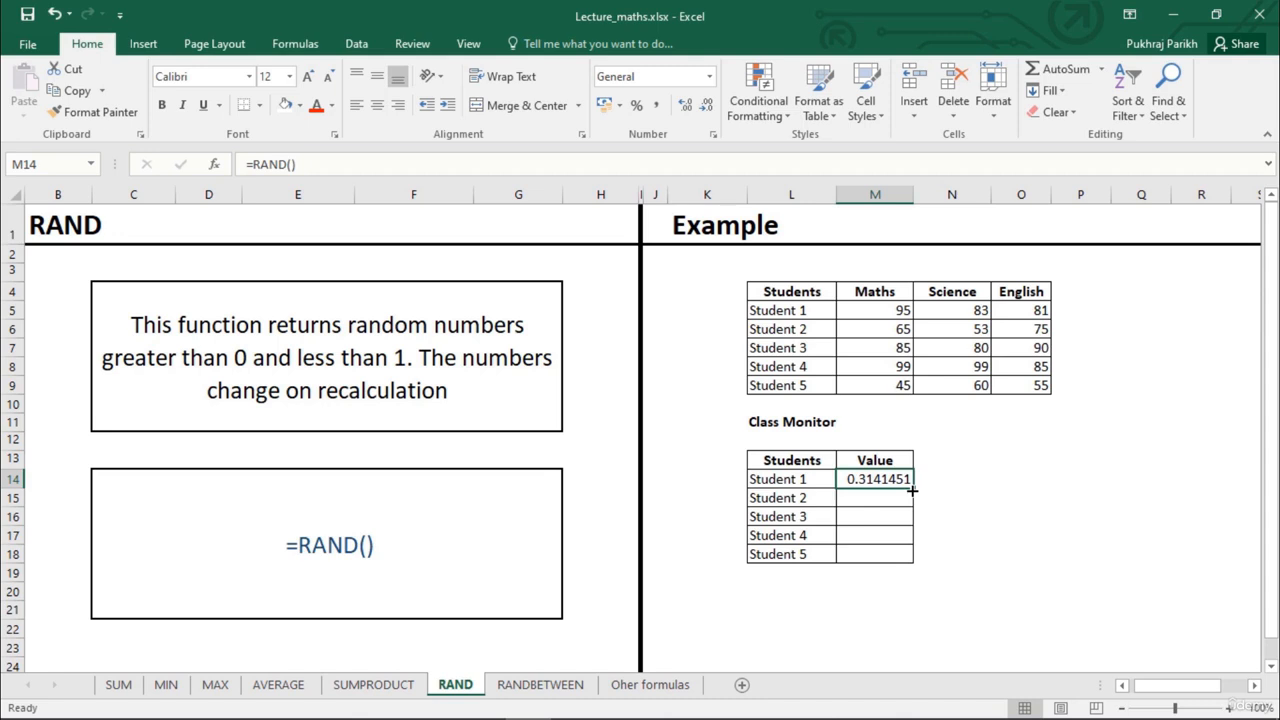
left_click_drag(913, 489, 910, 558)
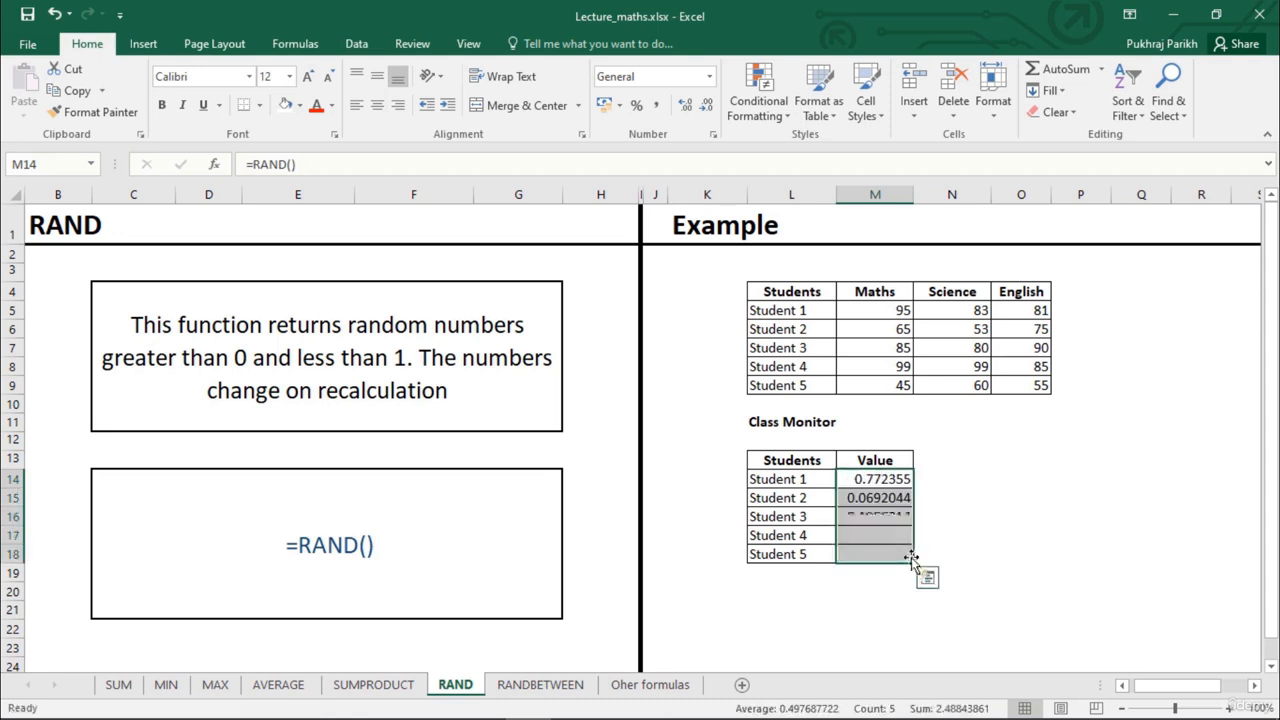
left_click(905, 497)
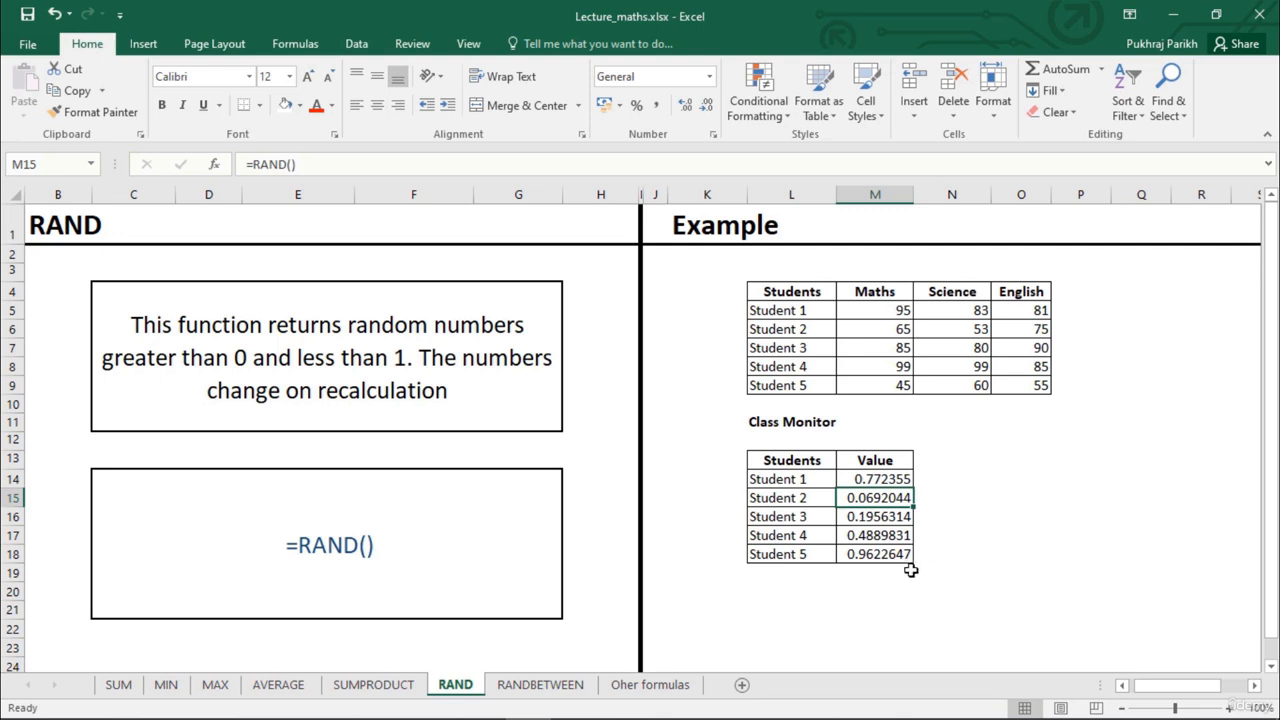
On the RANDBETWEEN sheet, enter =RANDBETWEEN(40,100) as Student 6's Maths mark in M10
left_click(515, 690)
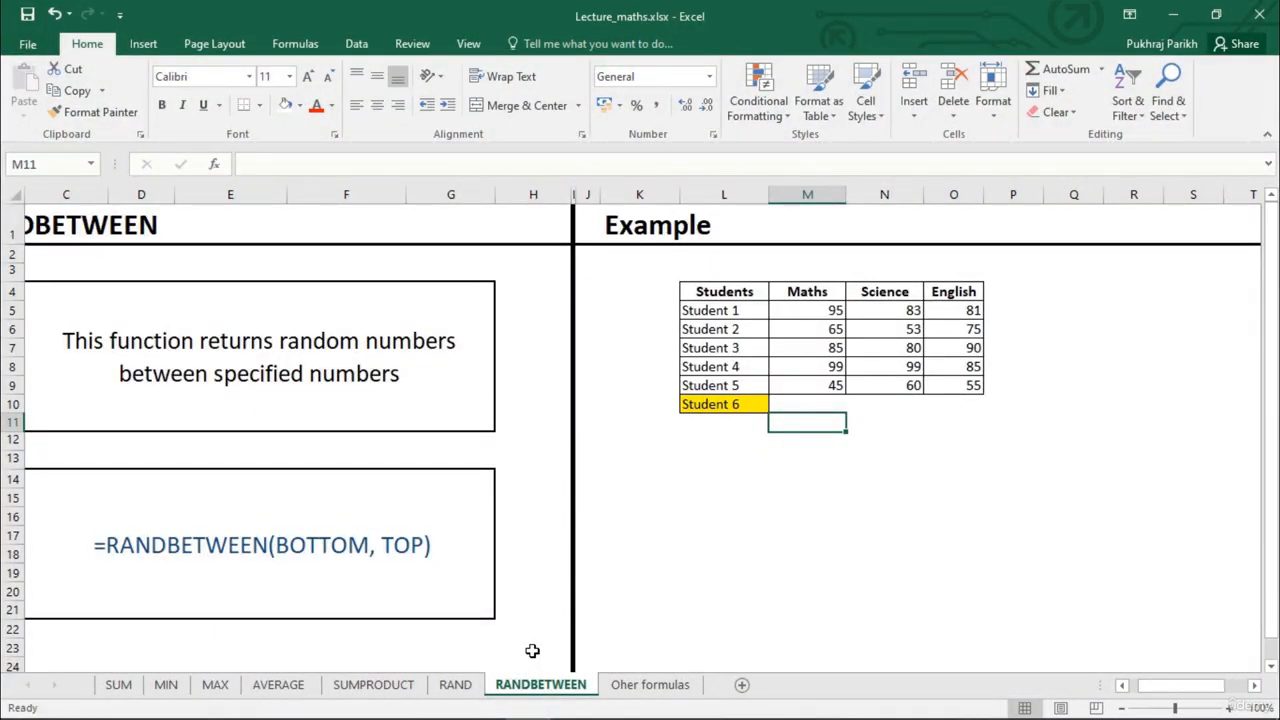
left_click(806, 400)
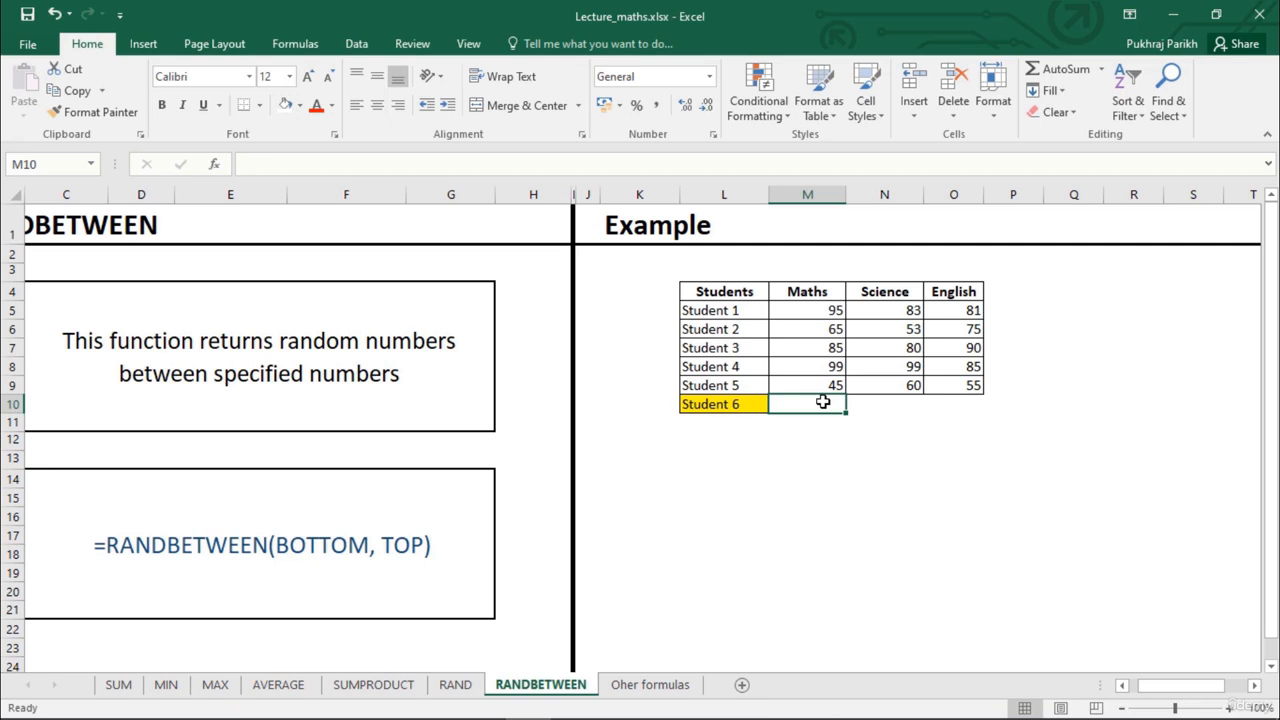
type("=r")
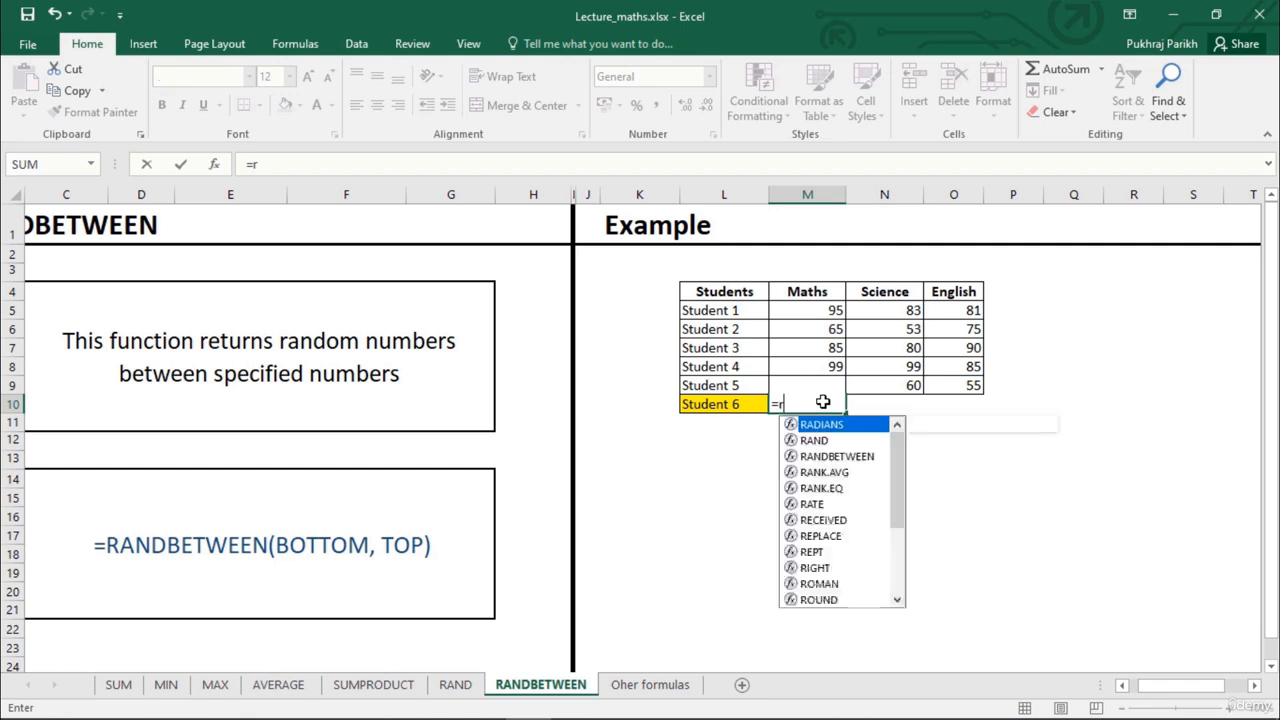
type("andb")
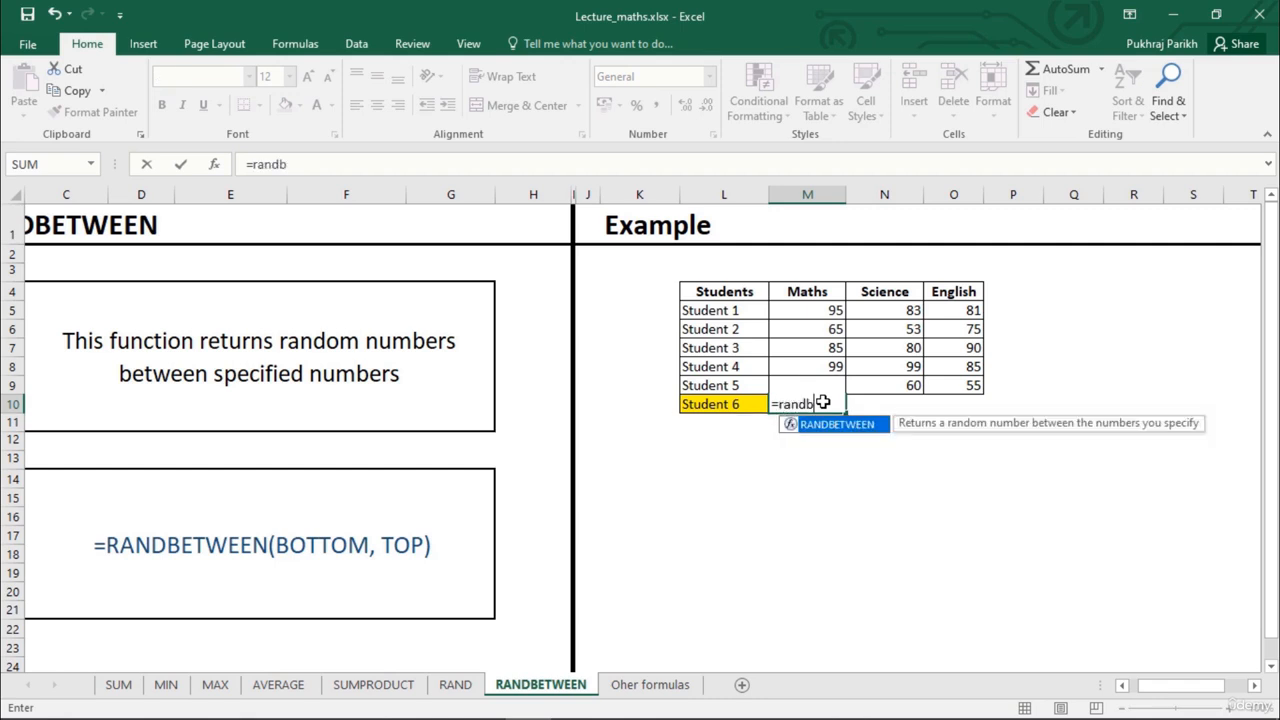
key("Tab")
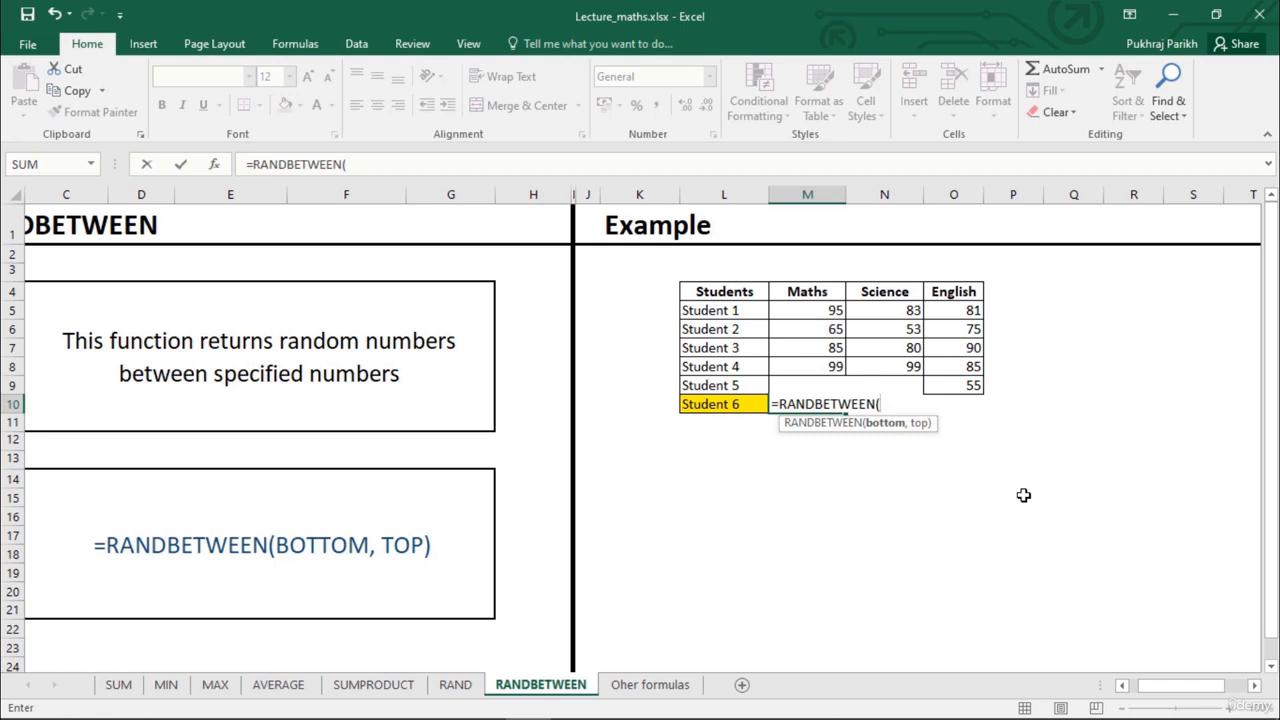
type("40,1")
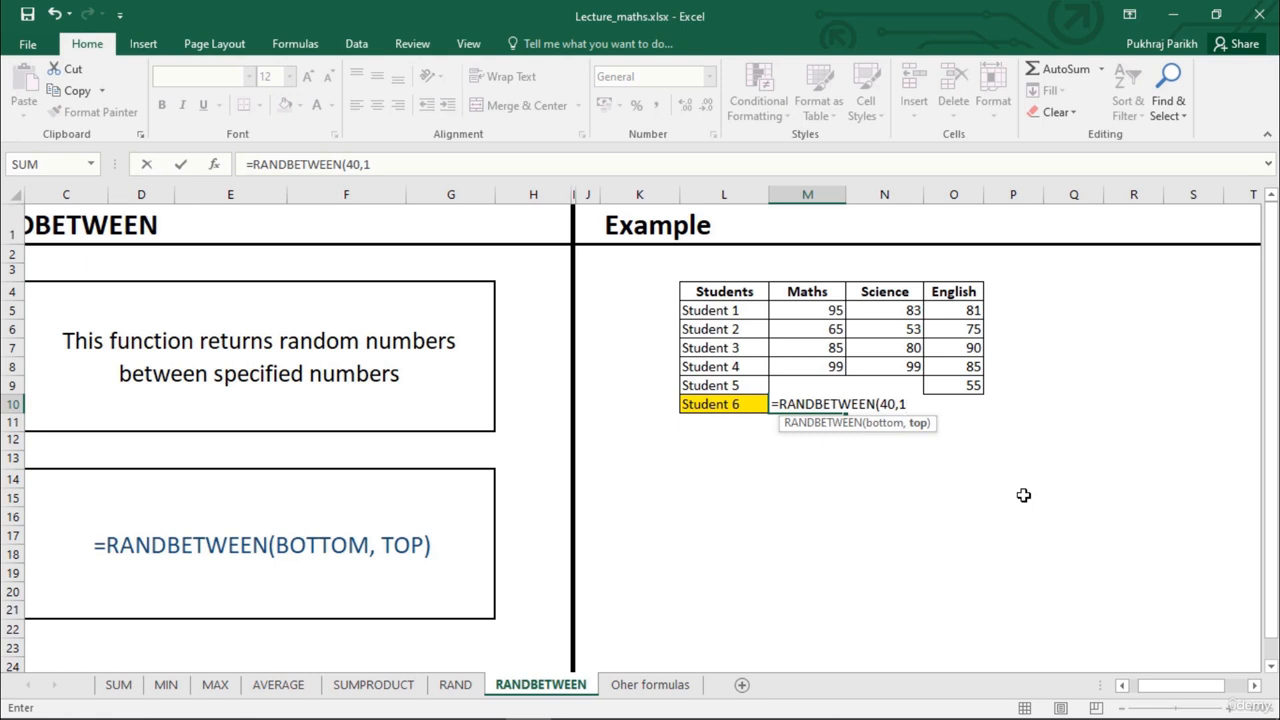
type("00")
key("Return")
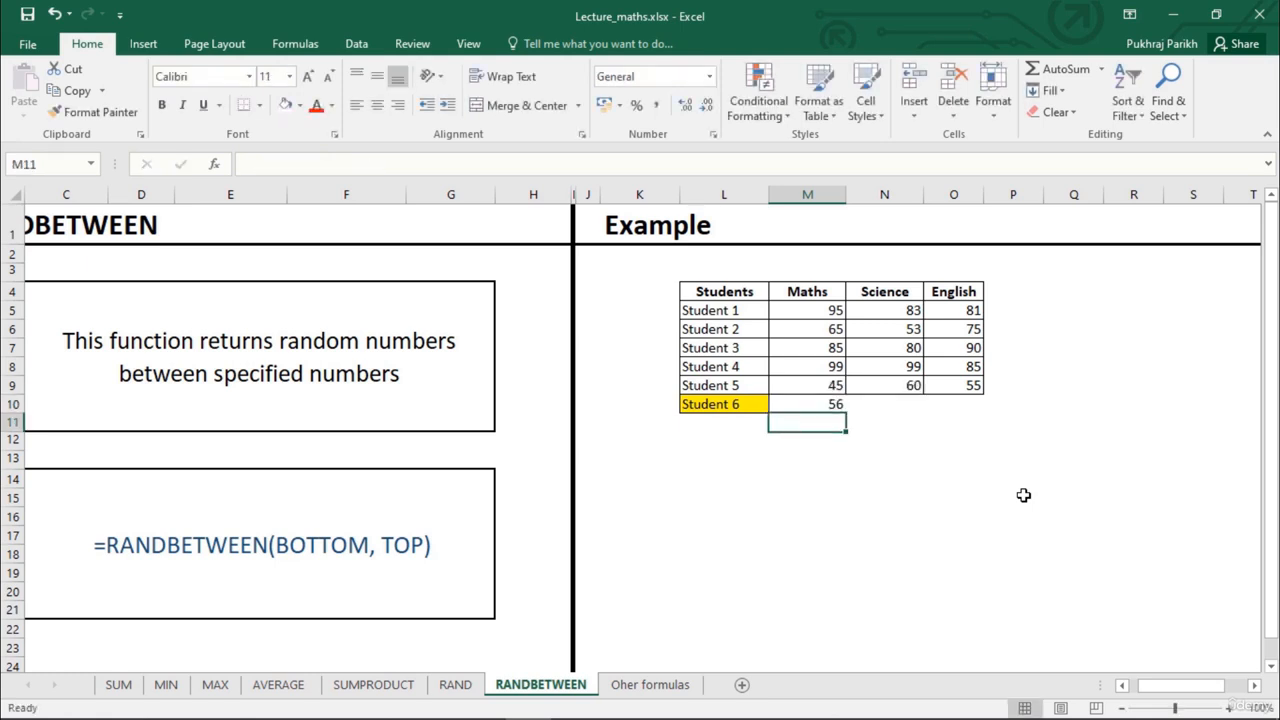
Fill Student 6's Maths formula across to the Science and English columns
left_click(816, 408)
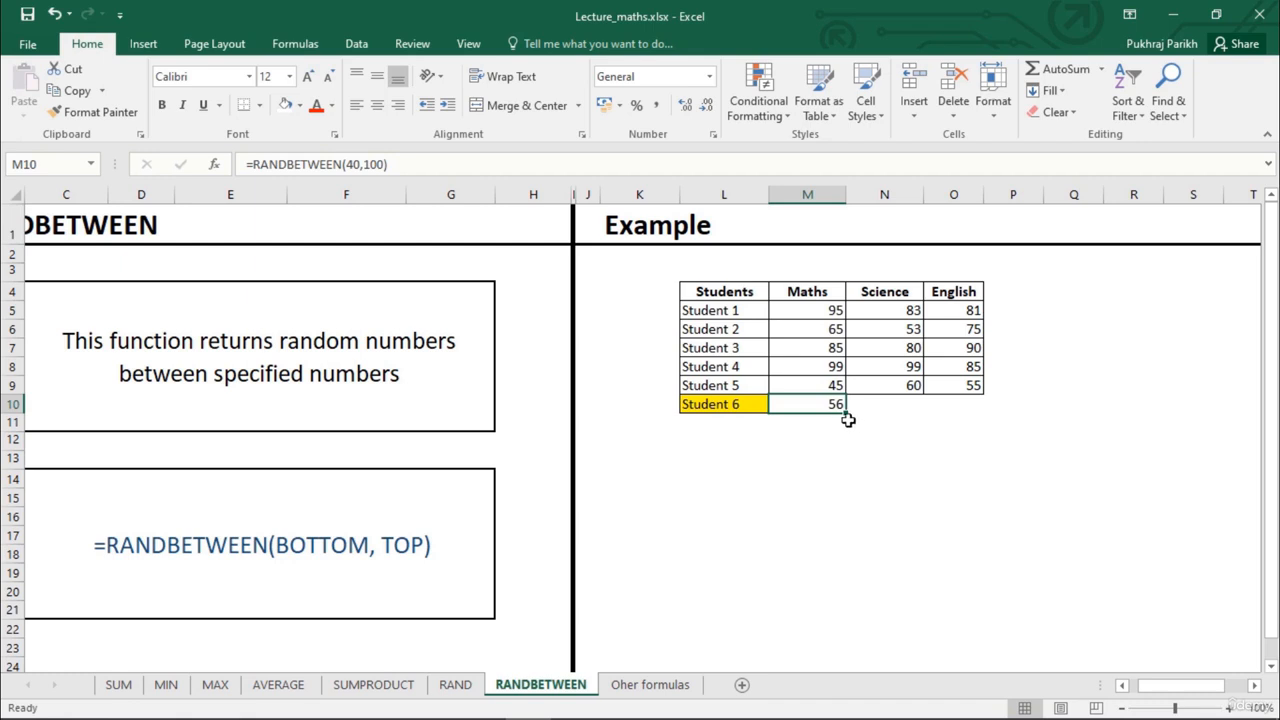
left_click_drag(846, 412, 980, 420)
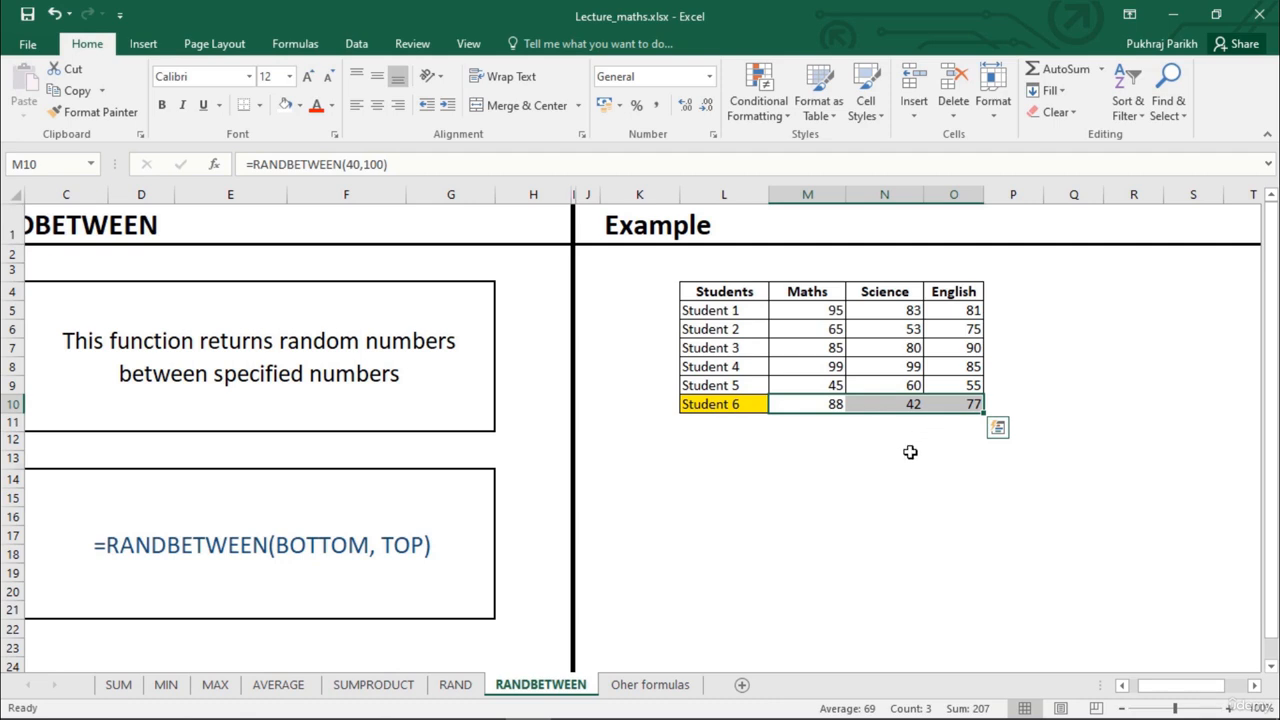
left_click(905, 455)
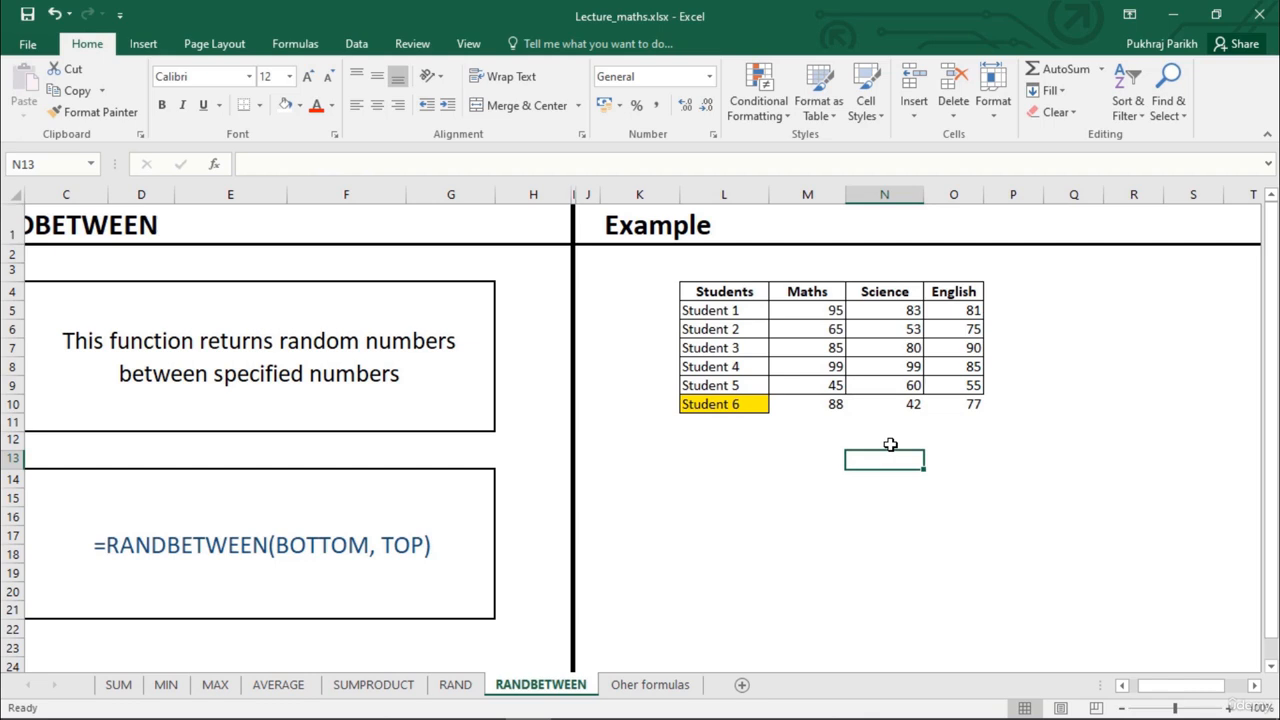
key("Down")
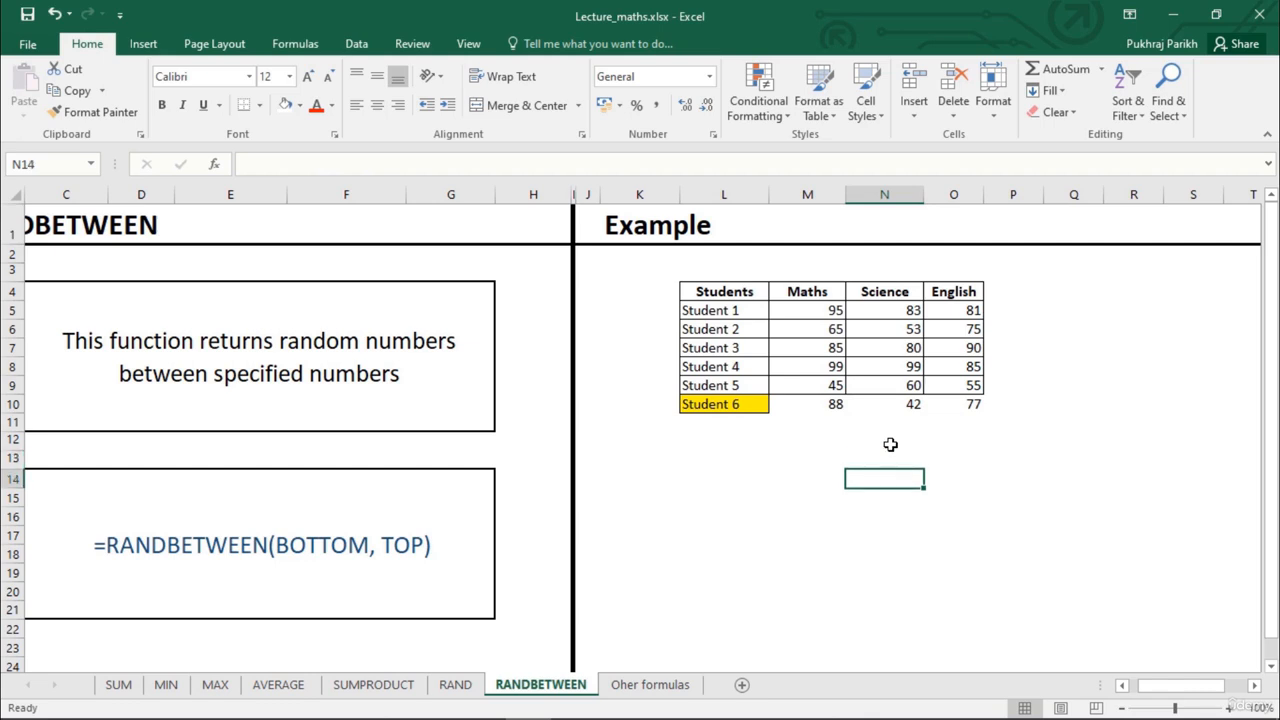
left_click(936, 420)
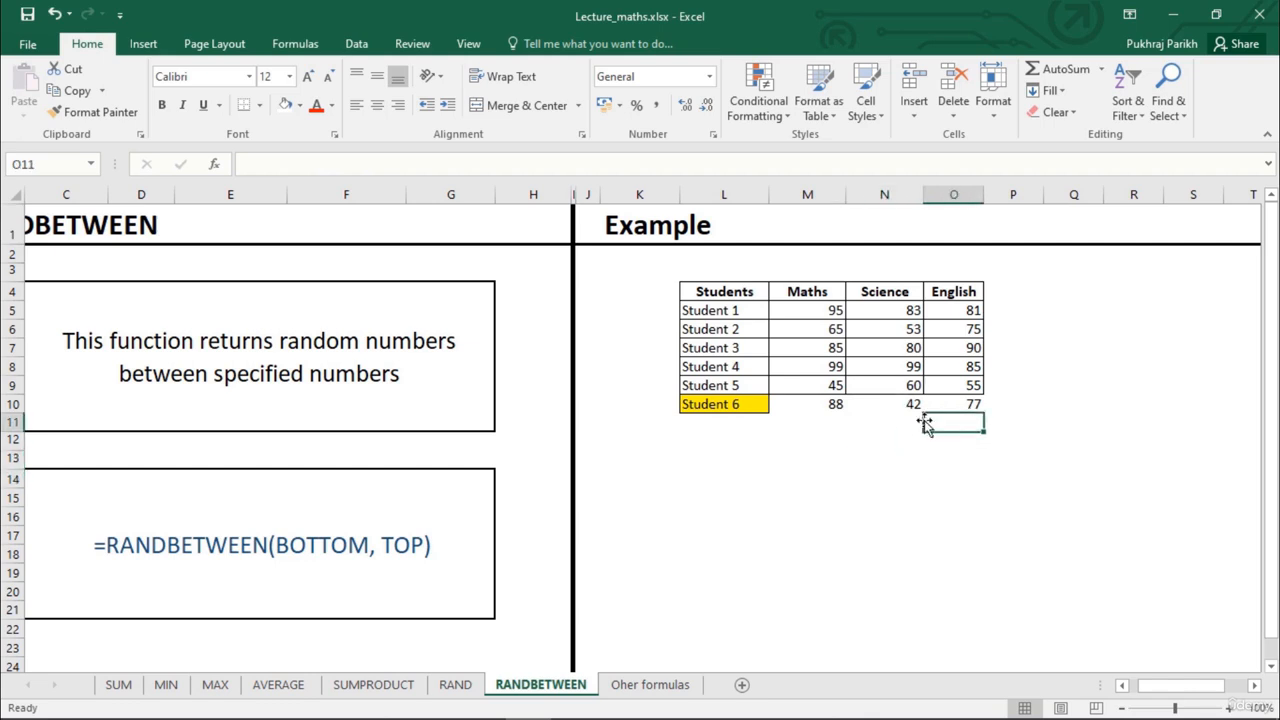
Force recalculation of Student 6's random marks by entering b and c in turn in the empty cell N12 and clearing it
left_click(895, 442)
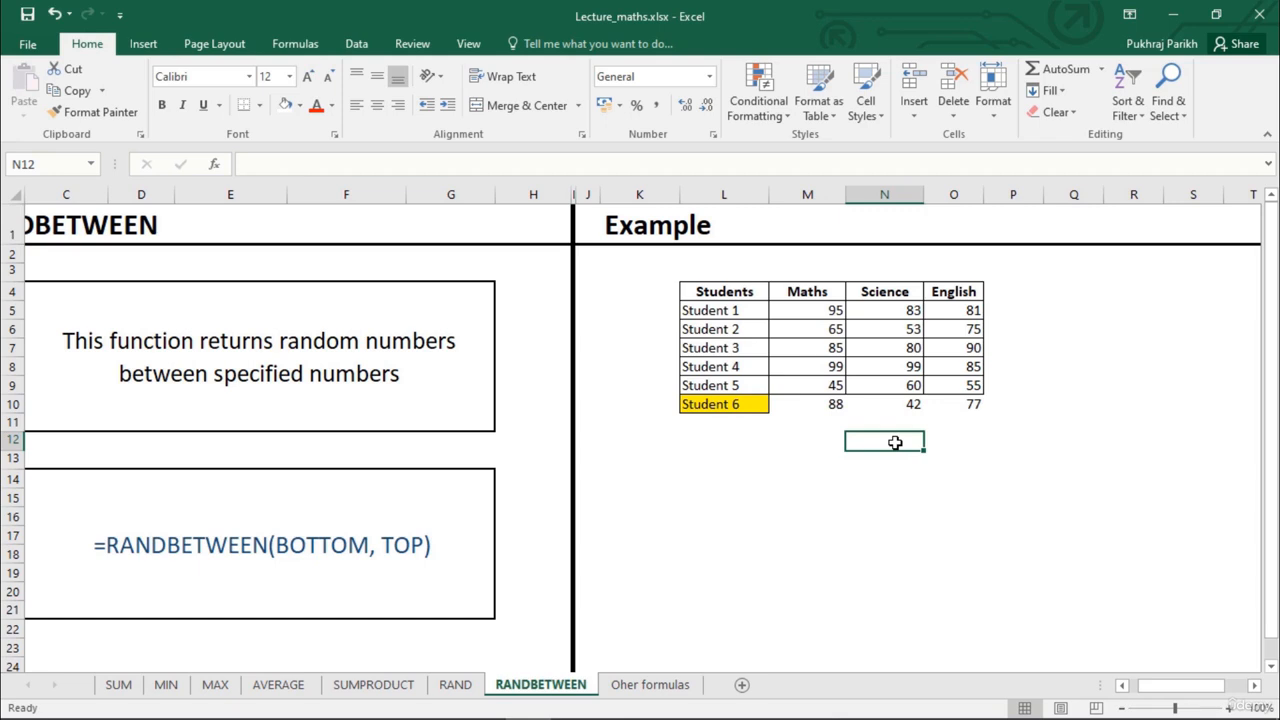
key("F9")
type("b")
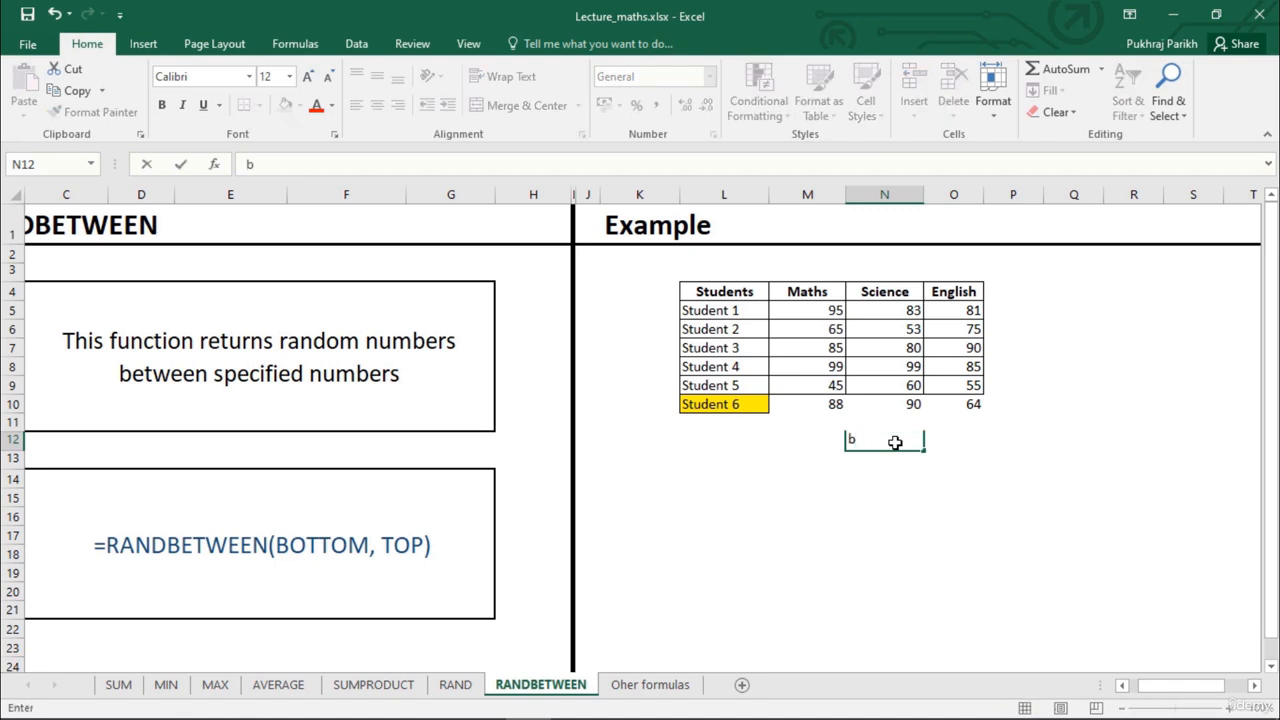
key("Return")
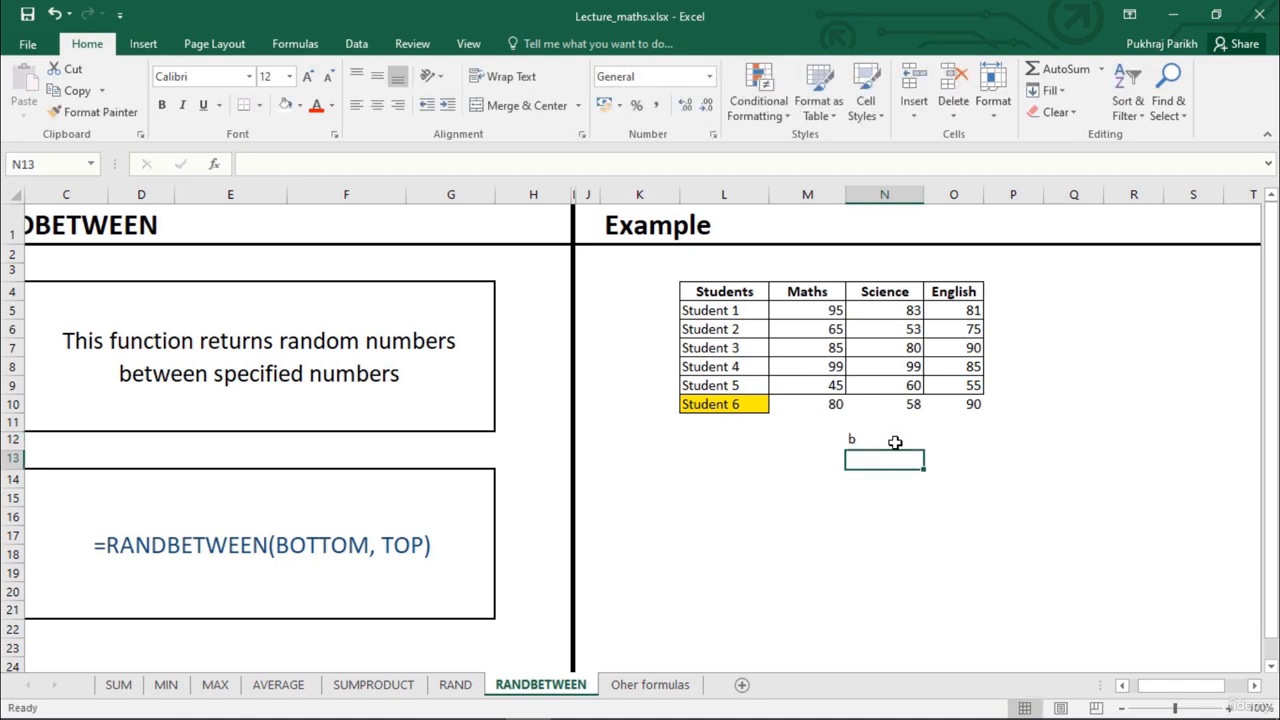
left_click(895, 442)
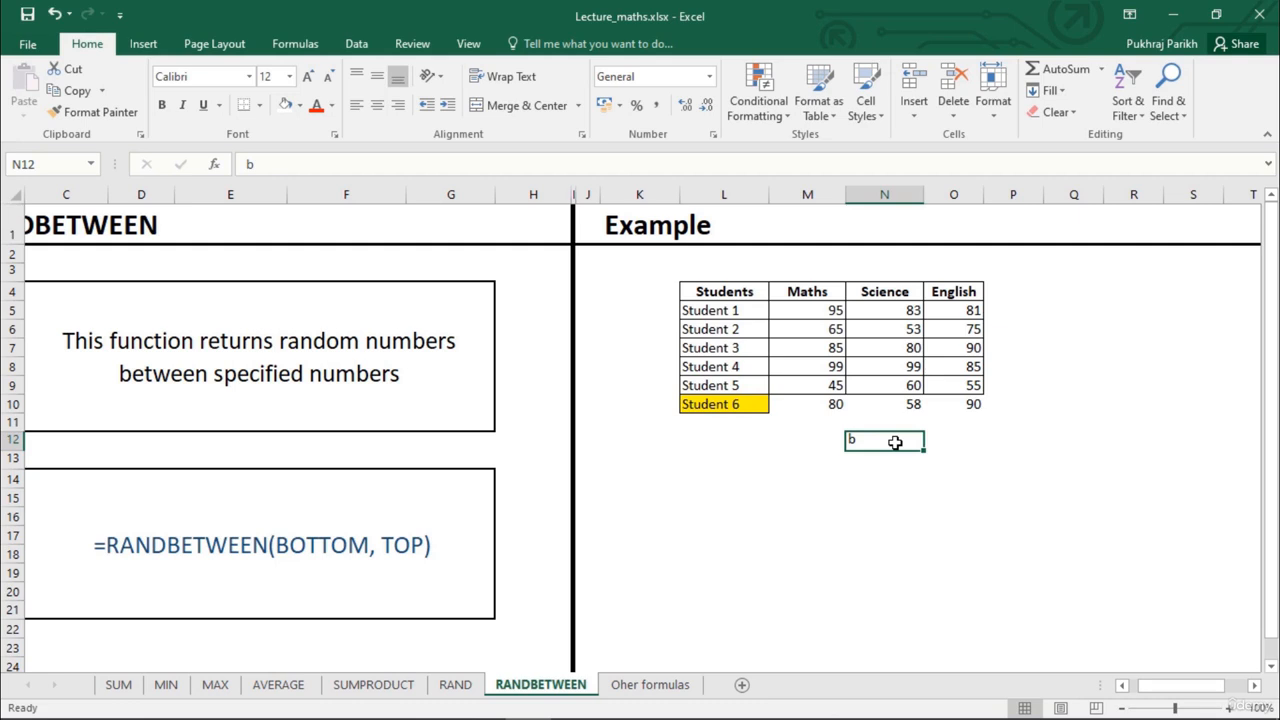
type("c")
key("Return")
left_click(895, 442)
key("Delete")
key("Return")
left_click(861, 440)
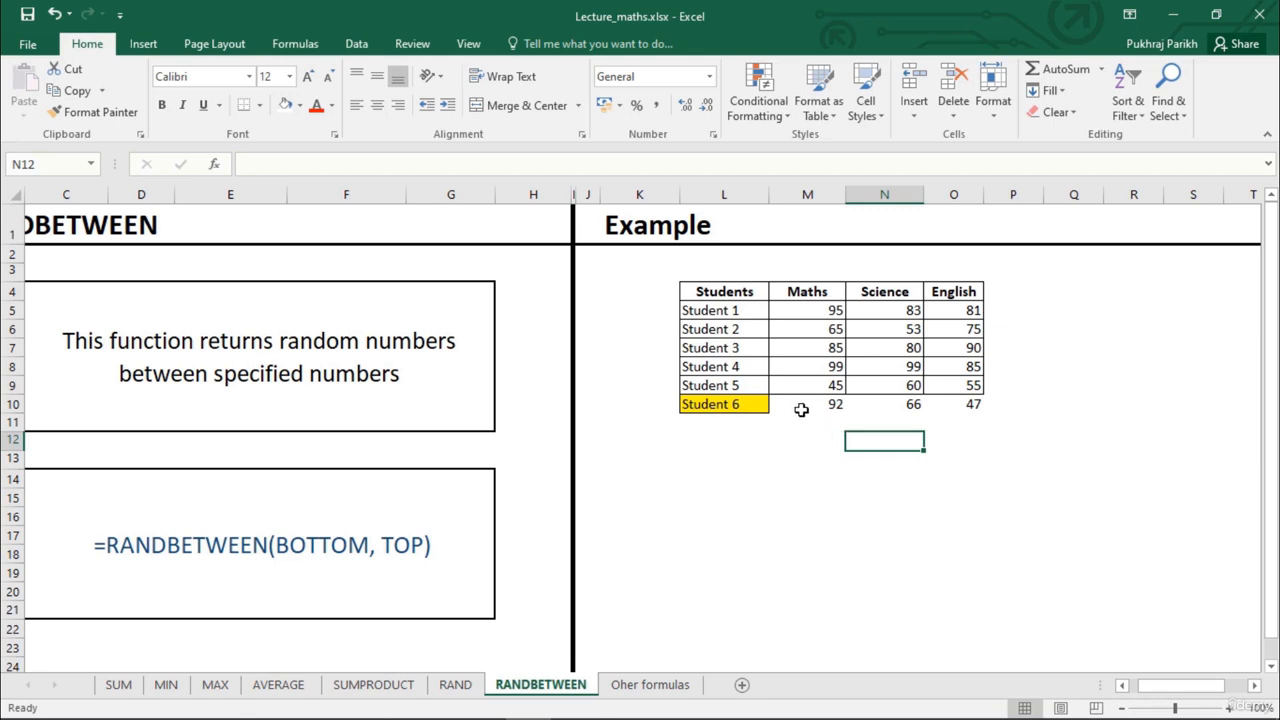
Copy Student 6's three marks into row 14 starting at M14 and check the formulas in the pasted cells
left_click_drag(800, 405, 948, 406)
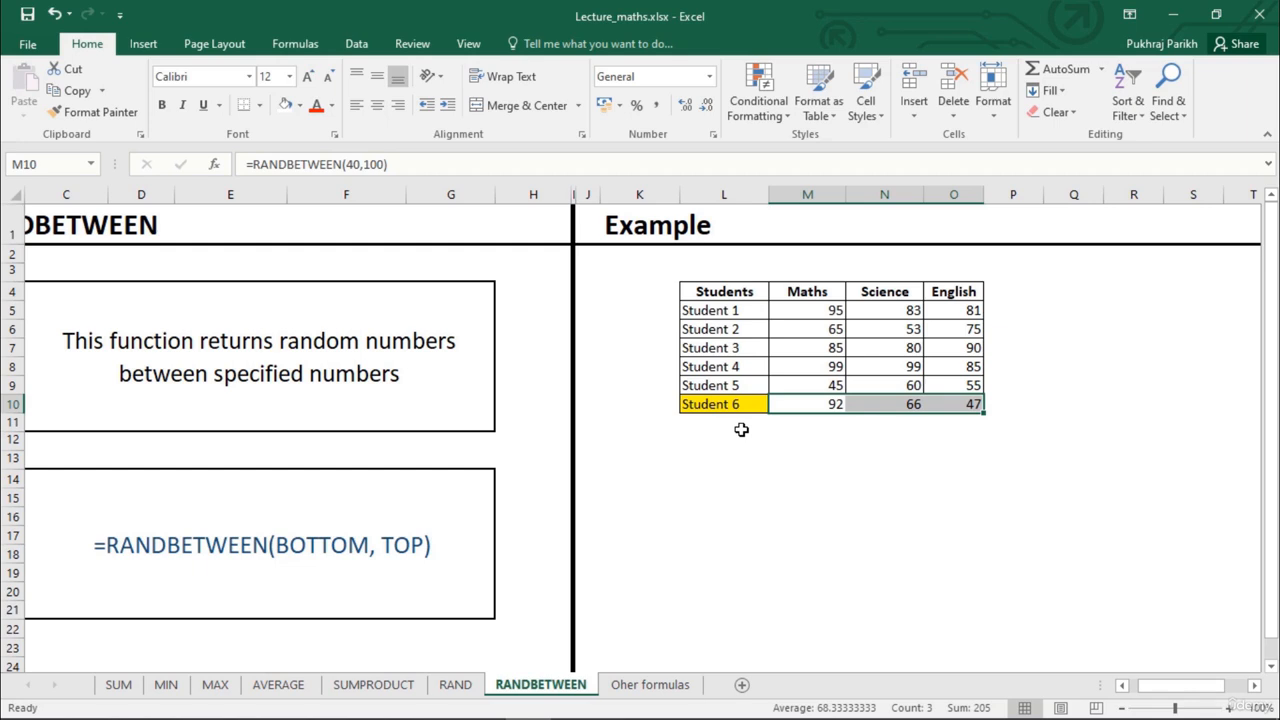
key("ctrl+c")
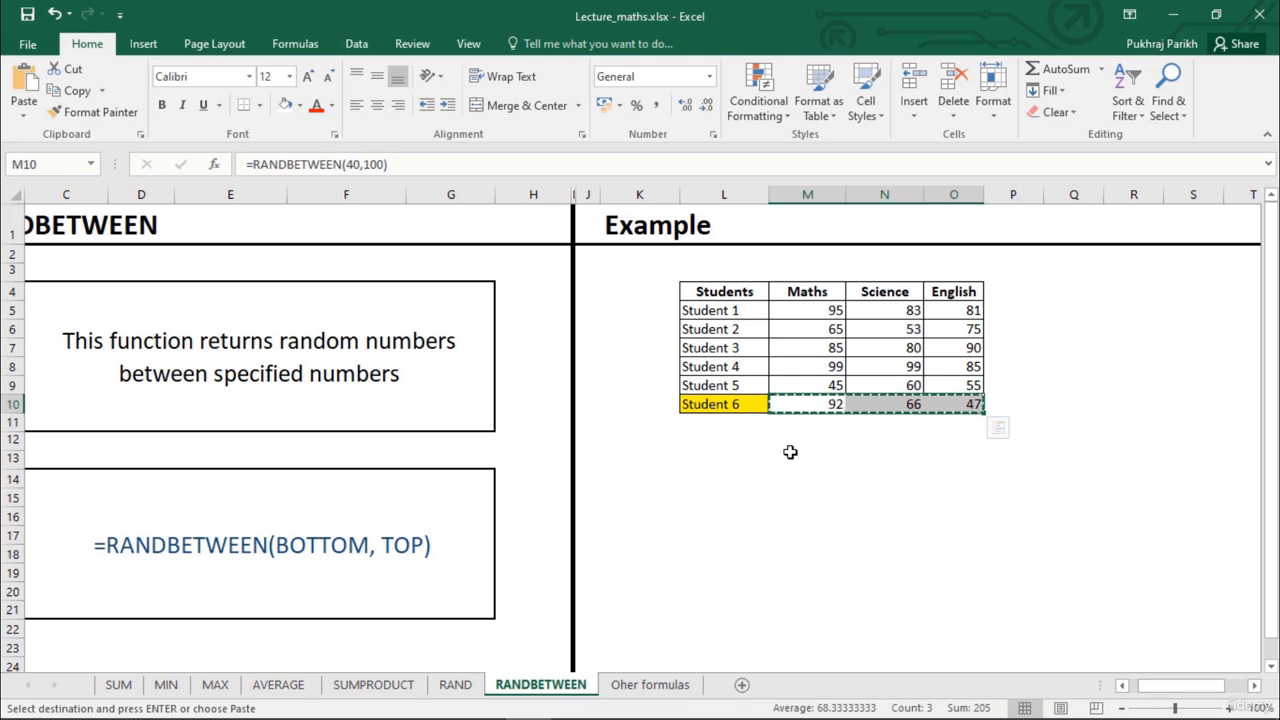
left_click(795, 460)
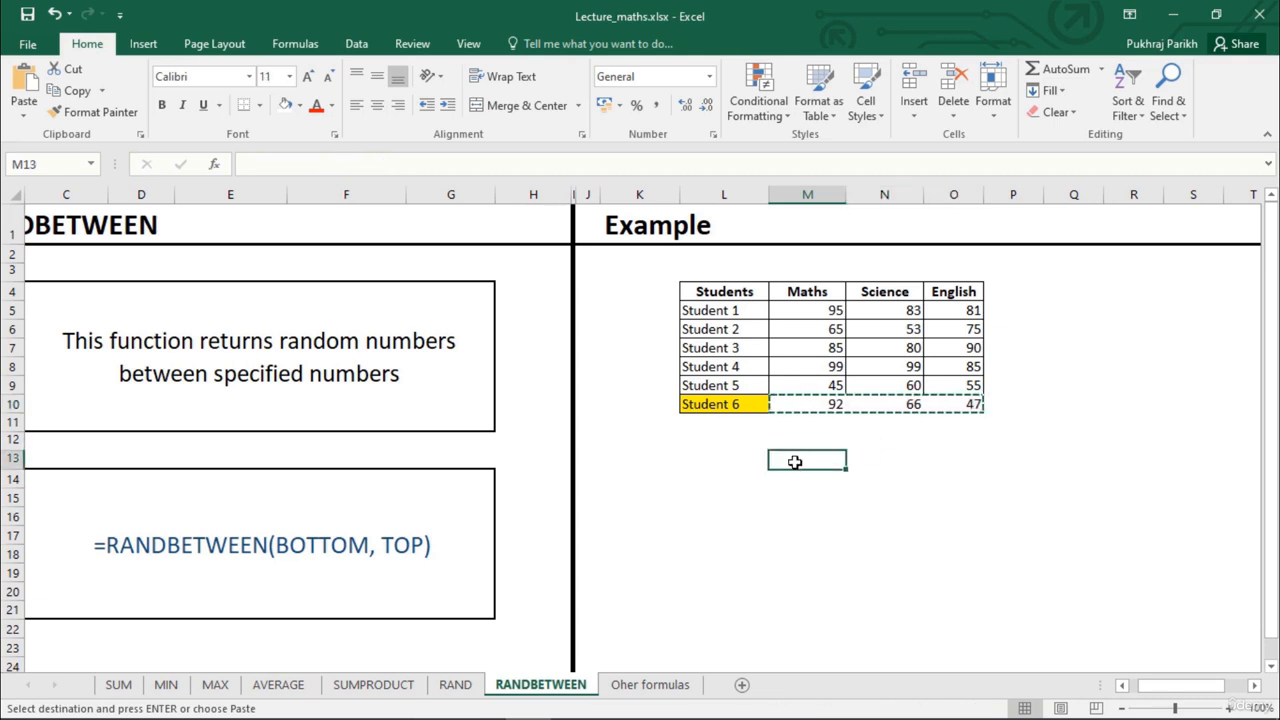
left_click(808, 407)
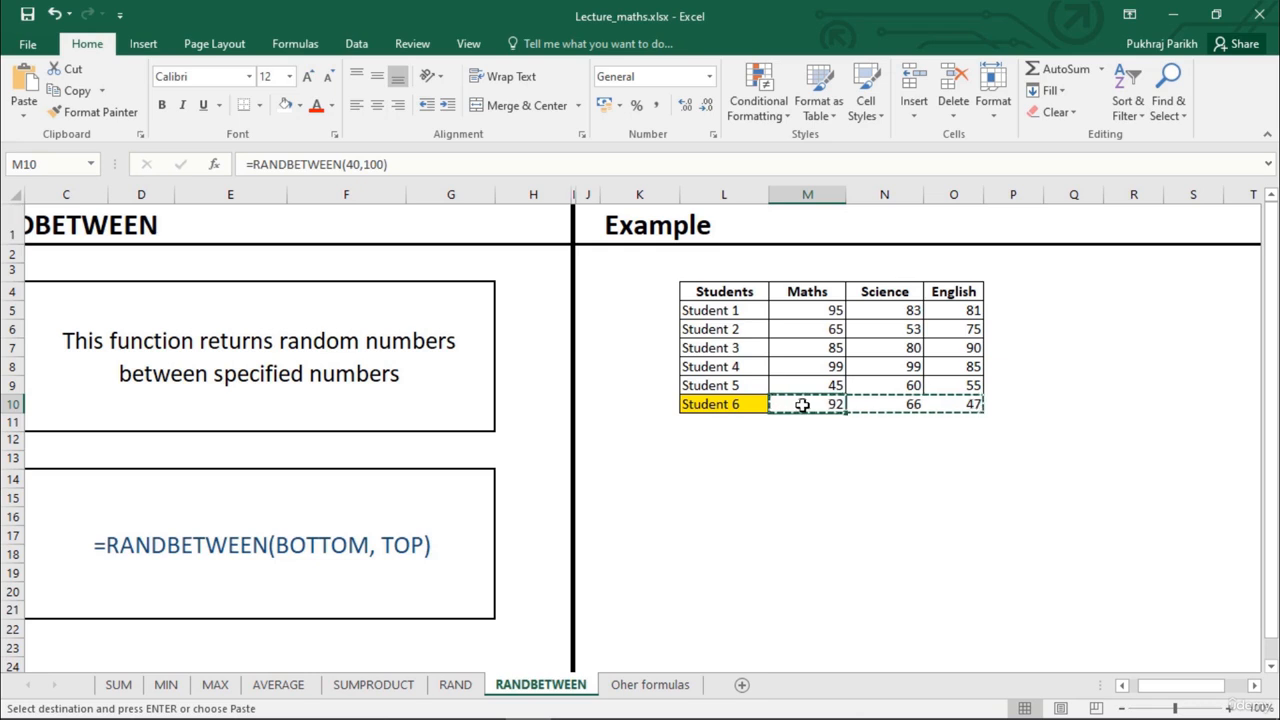
left_click(778, 475)
key("ctrl+v")
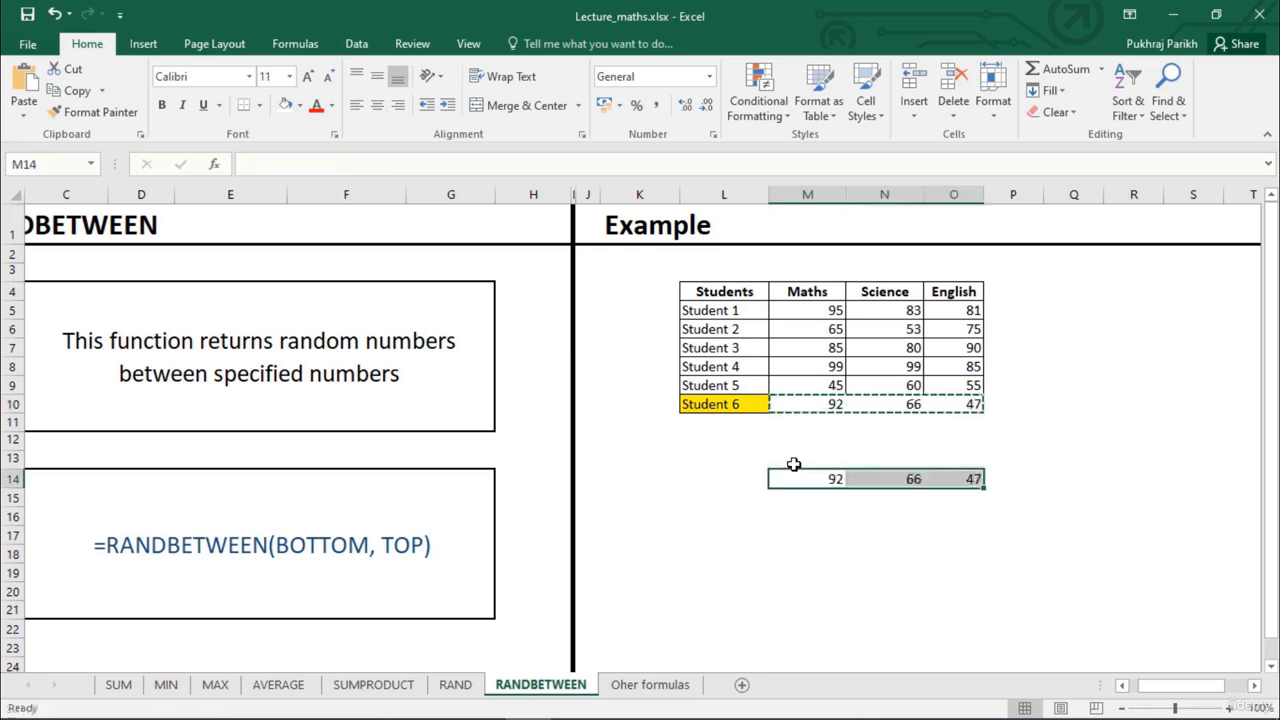
left_click(828, 479)
left_click(887, 478)
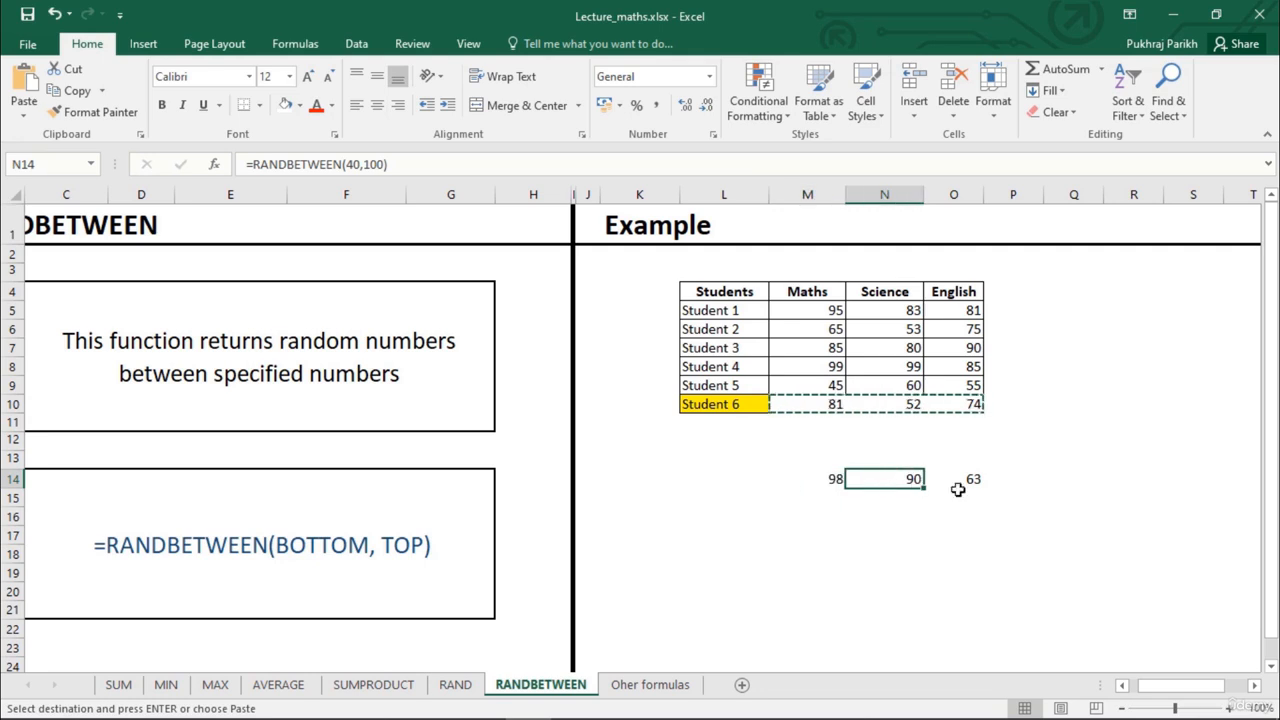
left_click(950, 488)
left_click(906, 484)
left_click(829, 478)
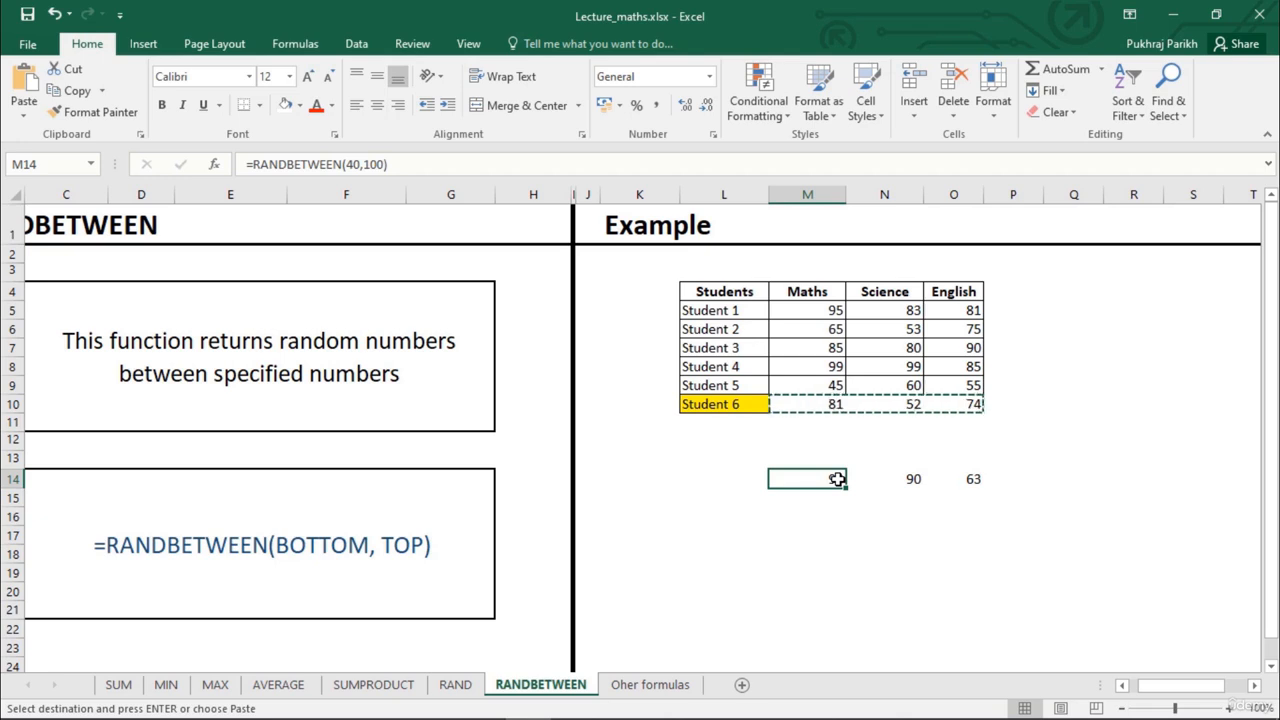
left_click(856, 478)
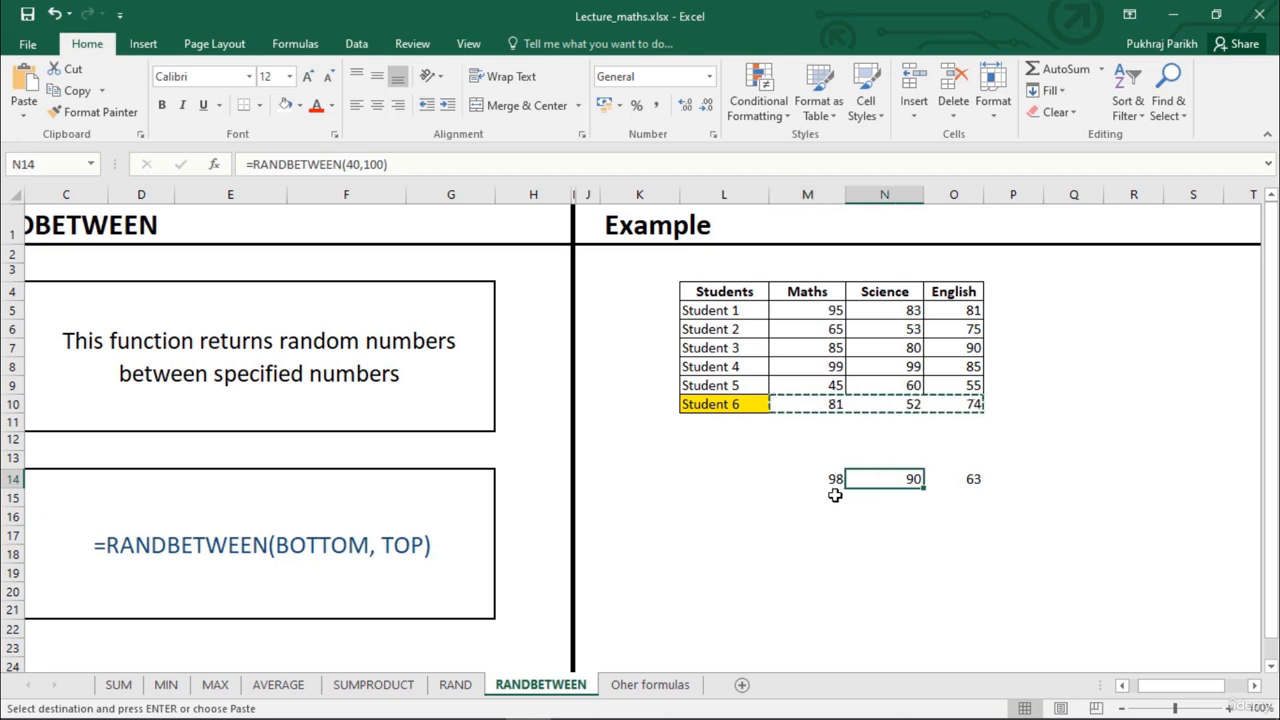
Paste the copied marks back over Student 6's own row, starting at M10
left_click(820, 408)
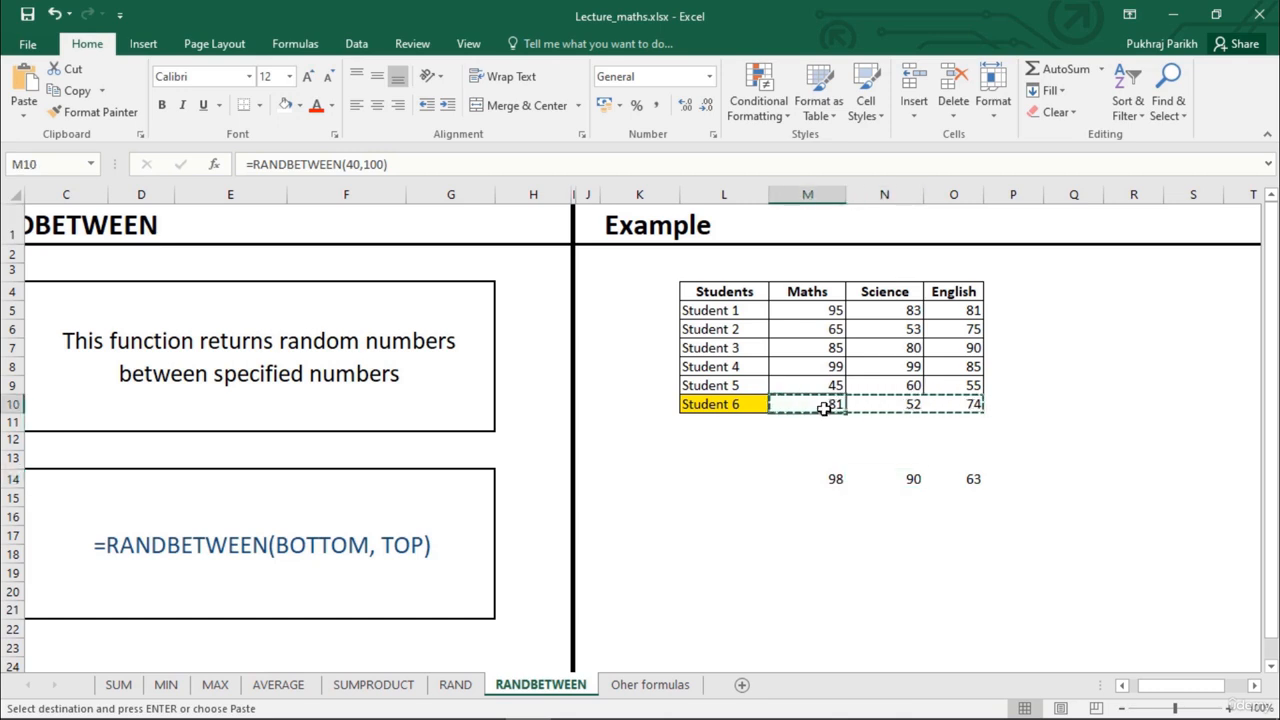
key("ctrl+v")
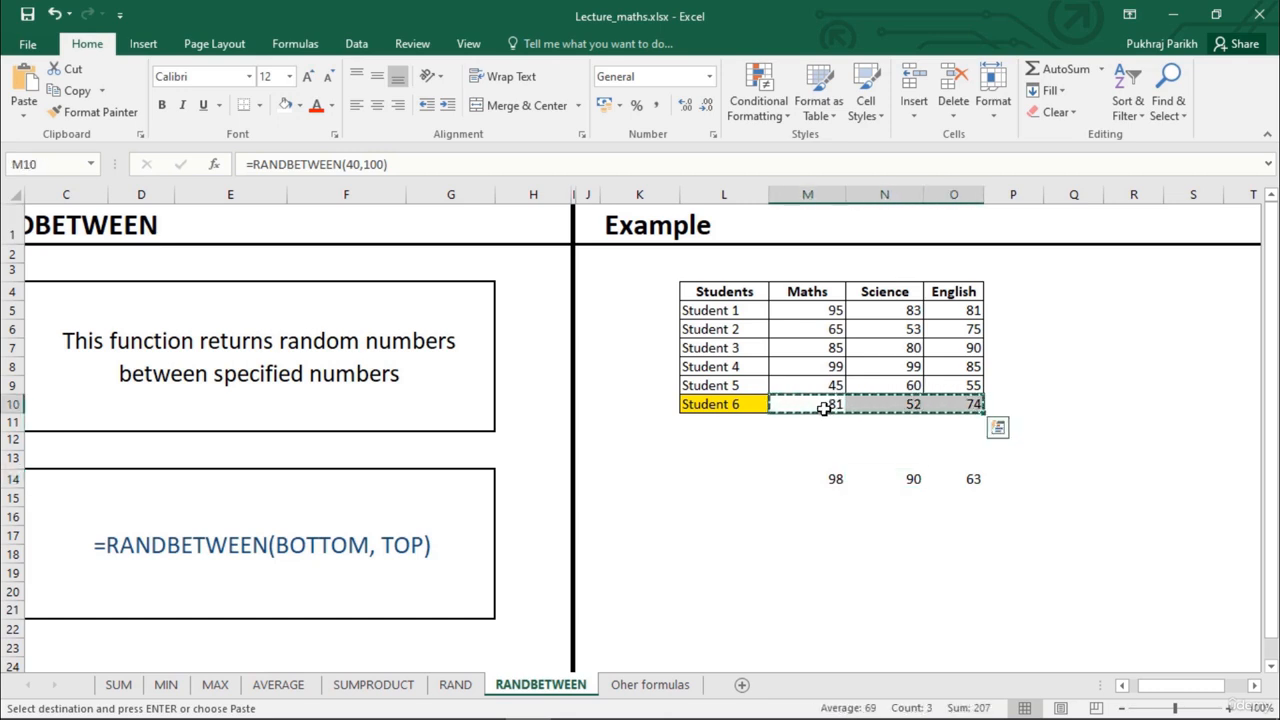
left_click(816, 406)
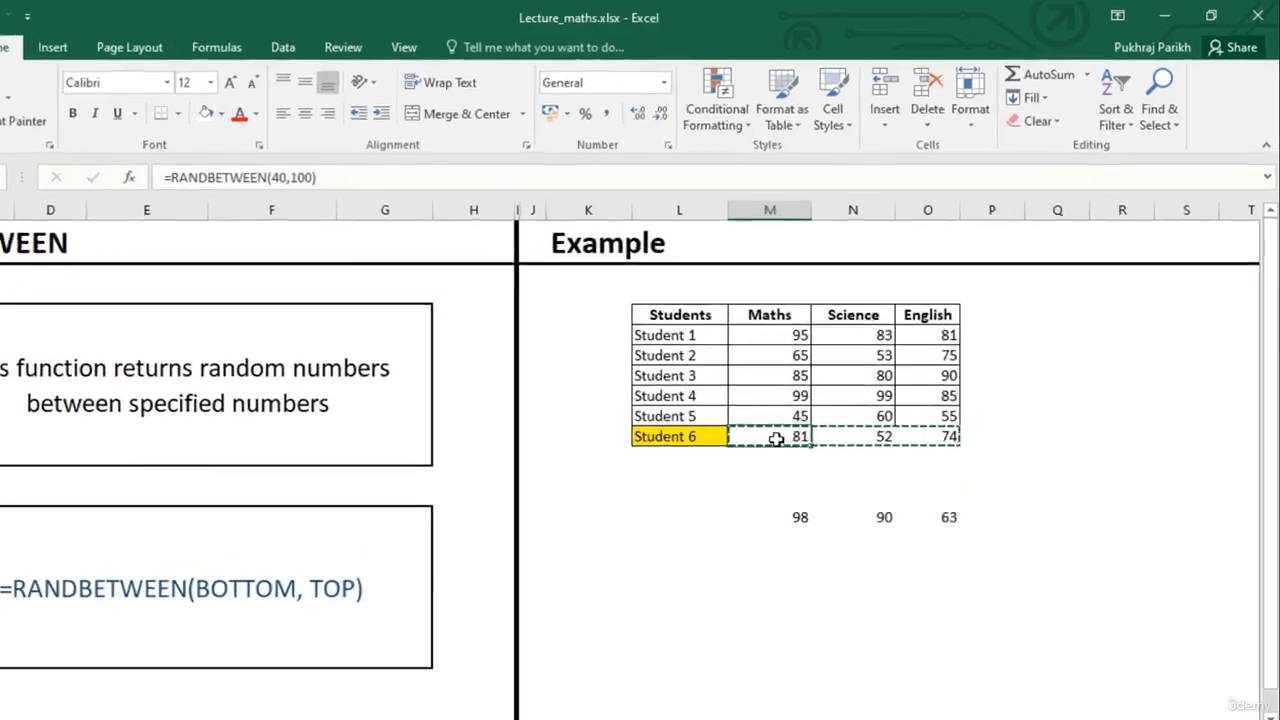
Paste the copied marks over Student 6's row as values only, starting at M10, and check the contents of all three cells
right_click(814, 406)
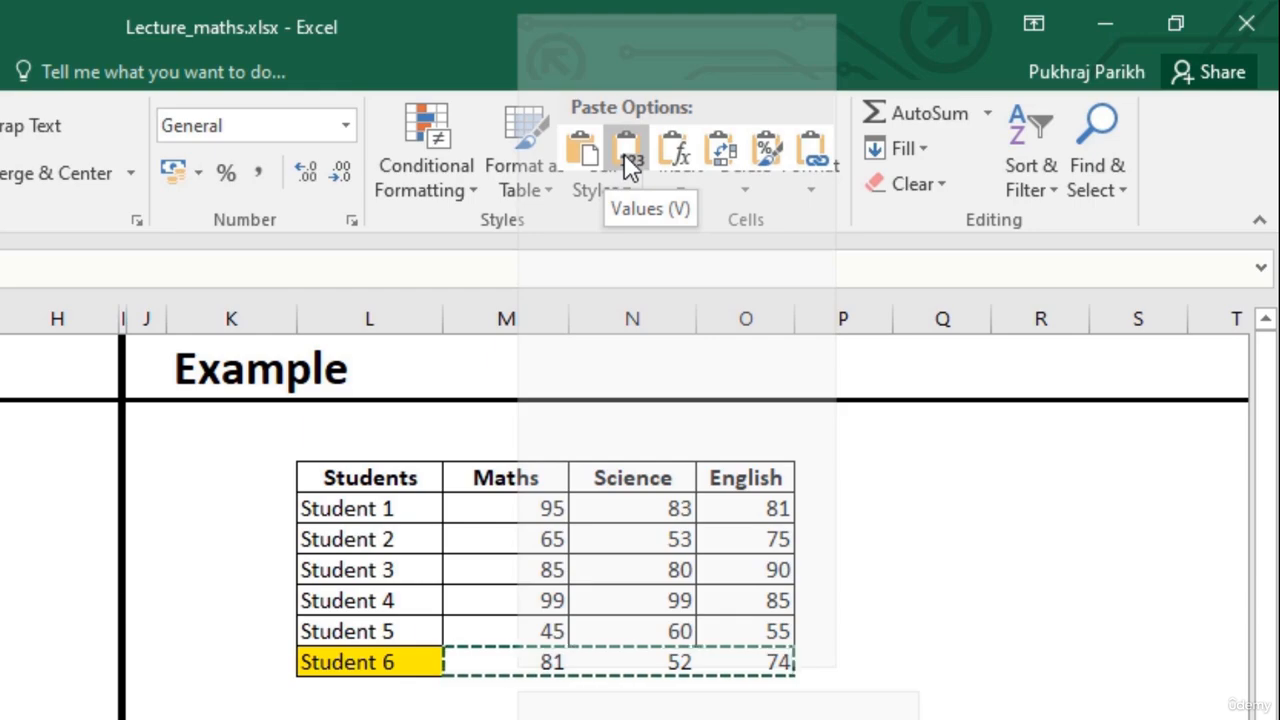
left_click(624, 153)
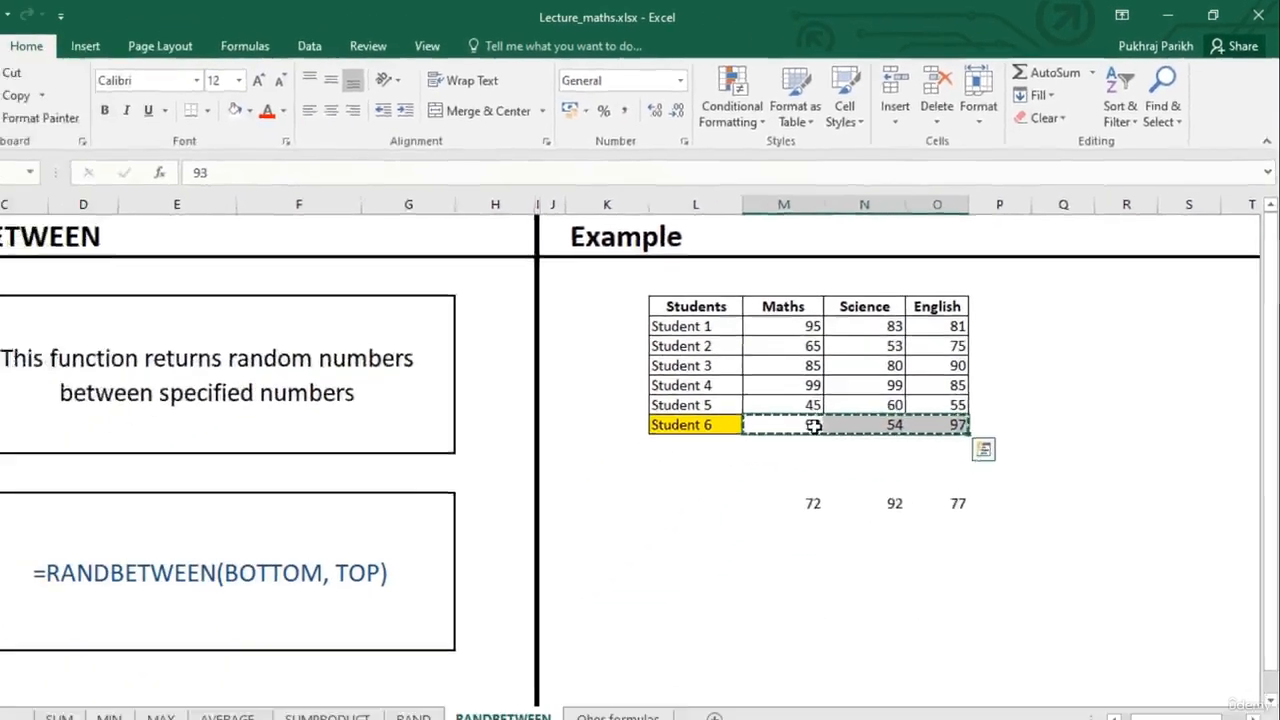
left_click(845, 425)
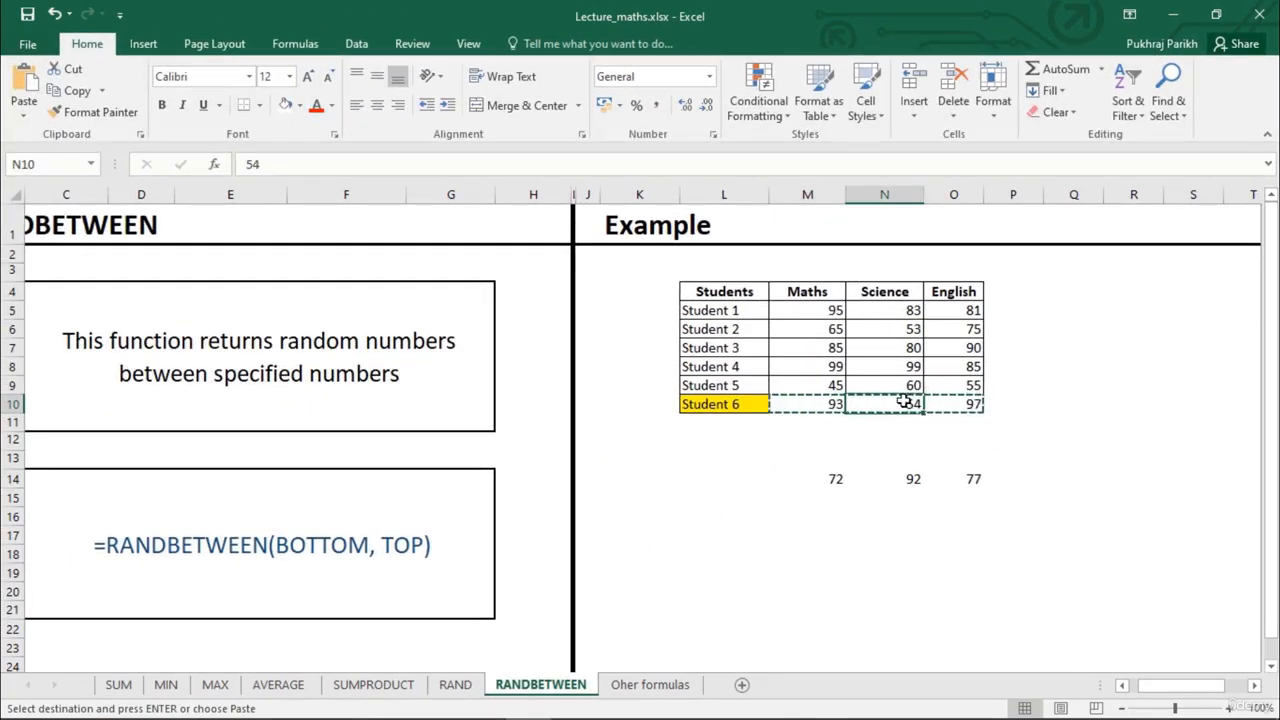
left_click(931, 402)
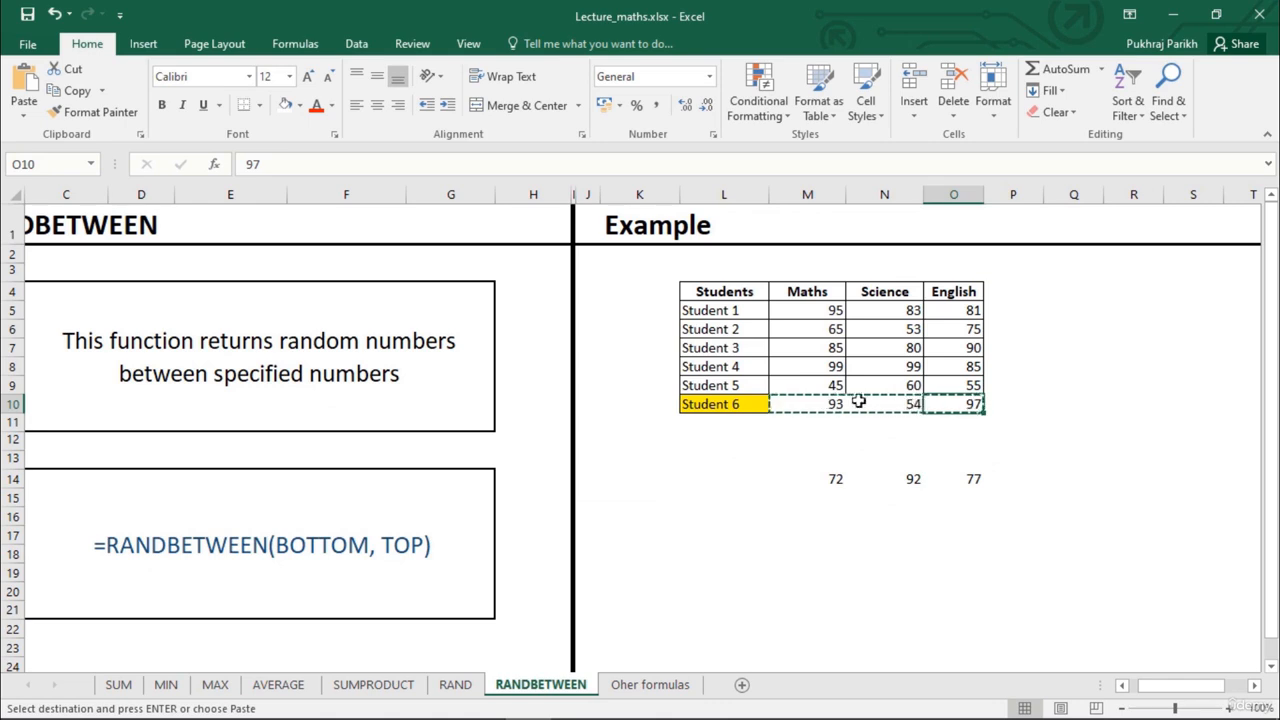
left_click(806, 410)
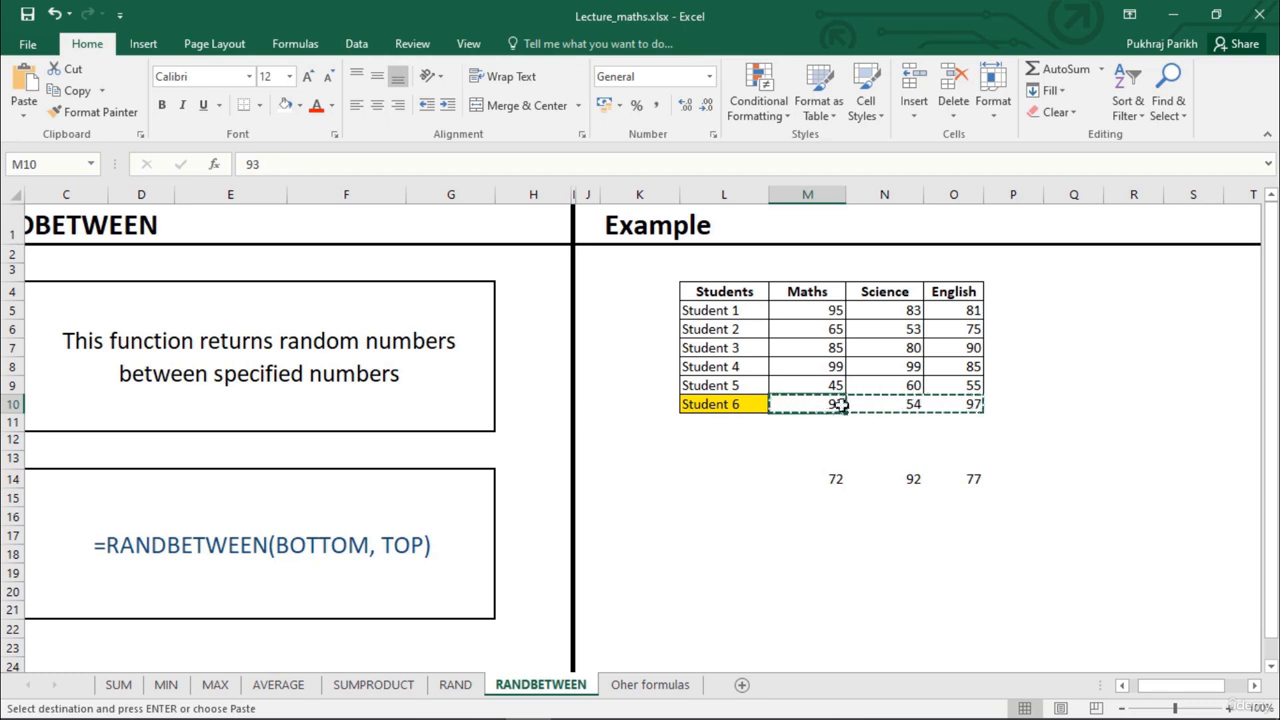
left_click(900, 403)
left_click(942, 405)
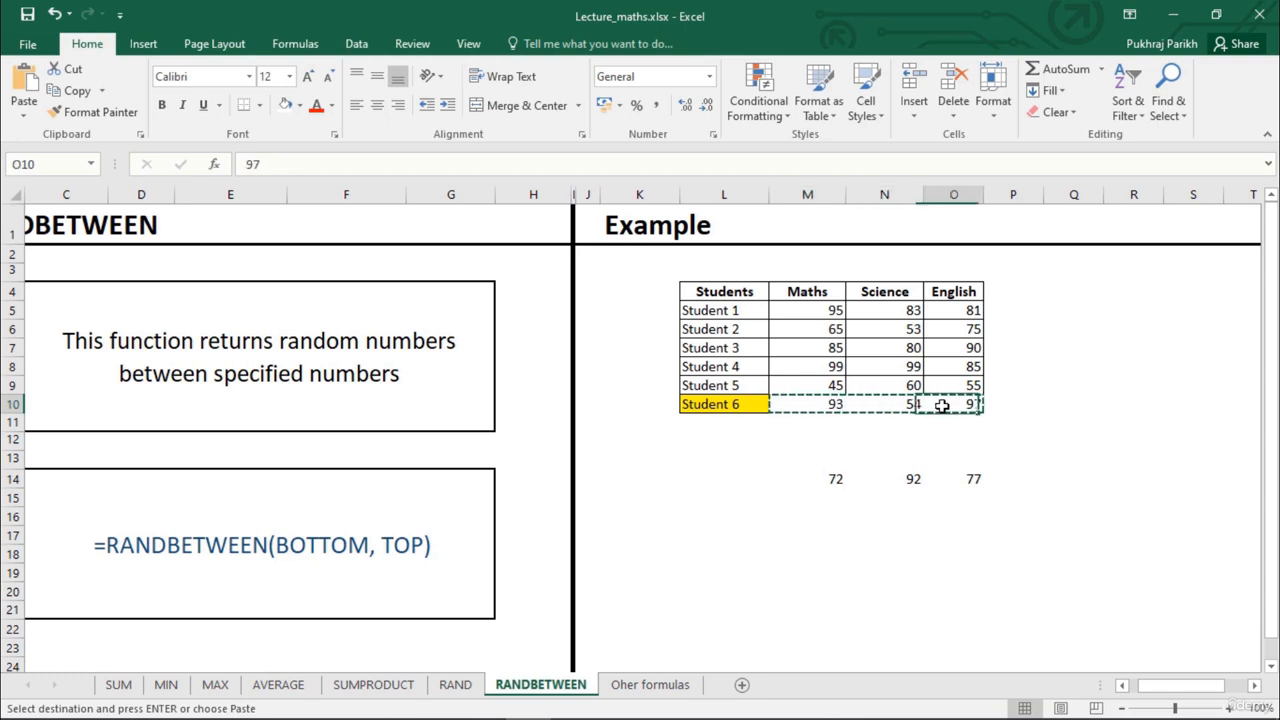
left_click(885, 408)
left_click(820, 403)
Delete the copied random marks from row 14 below the table and recheck Student 6's Maths mark
left_click(843, 481)
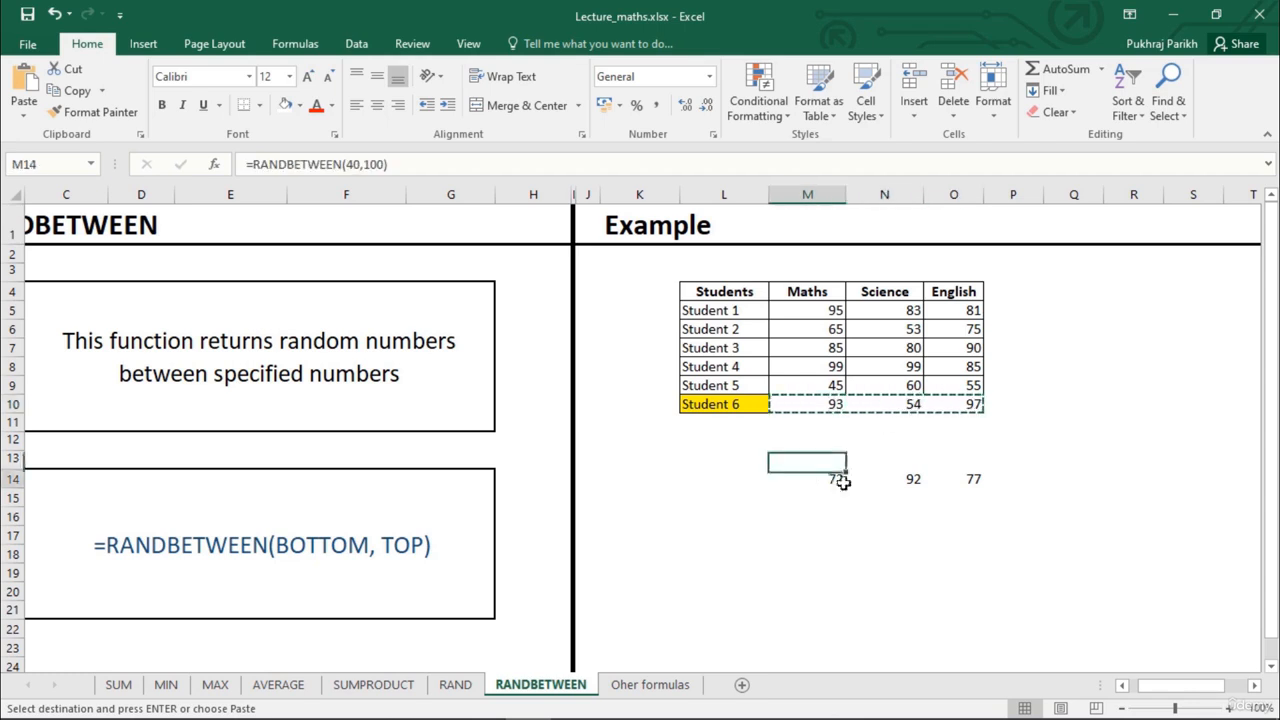
left_click_drag(843, 481, 960, 495)
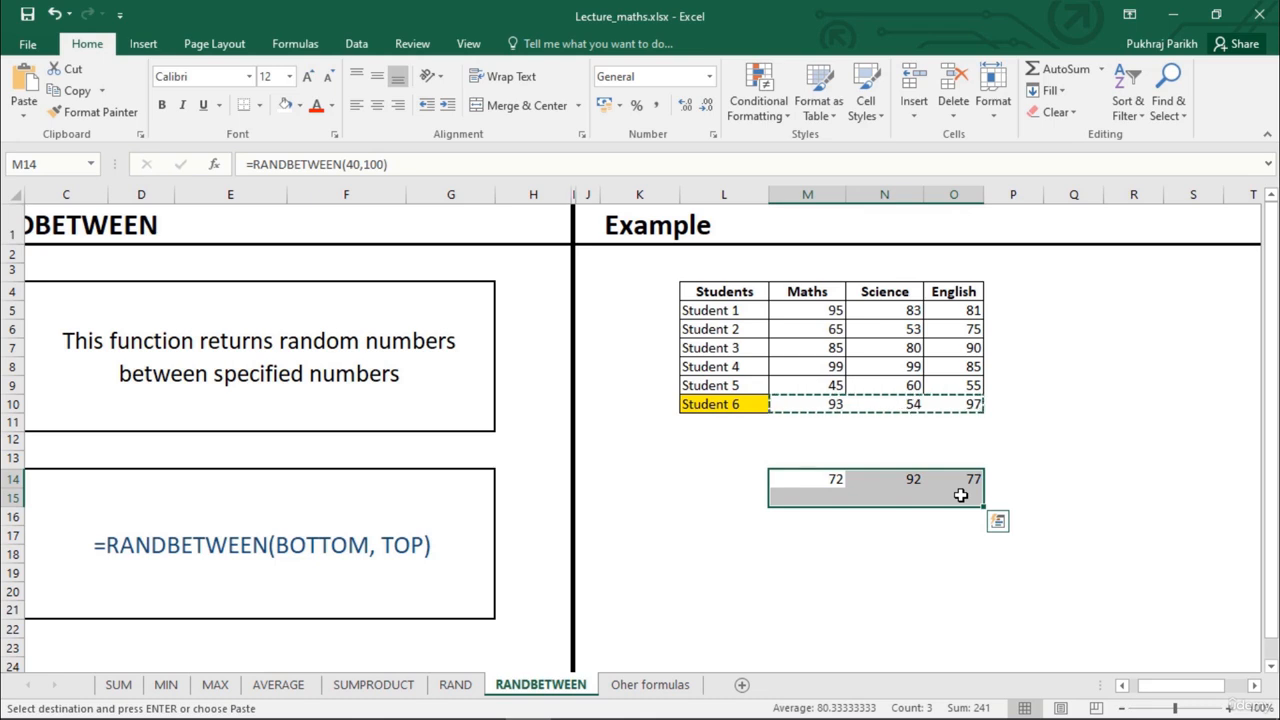
key("Delete")
left_click(859, 459)
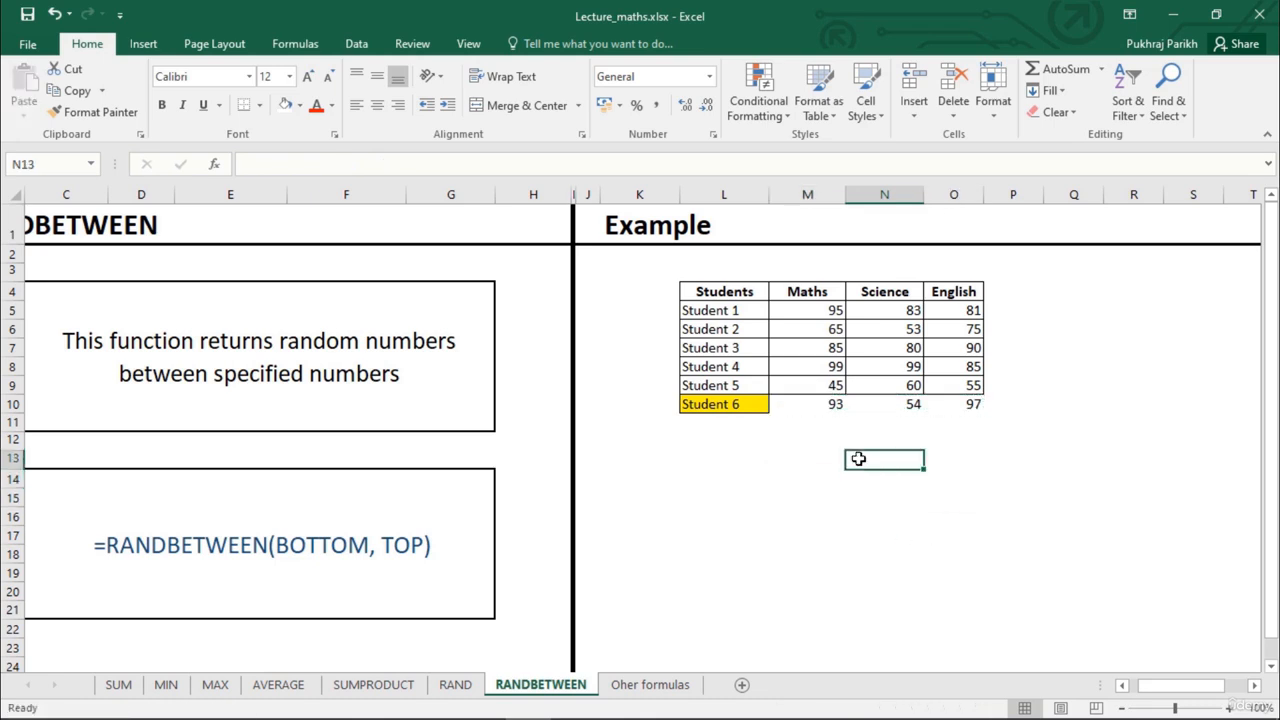
left_click(818, 407)
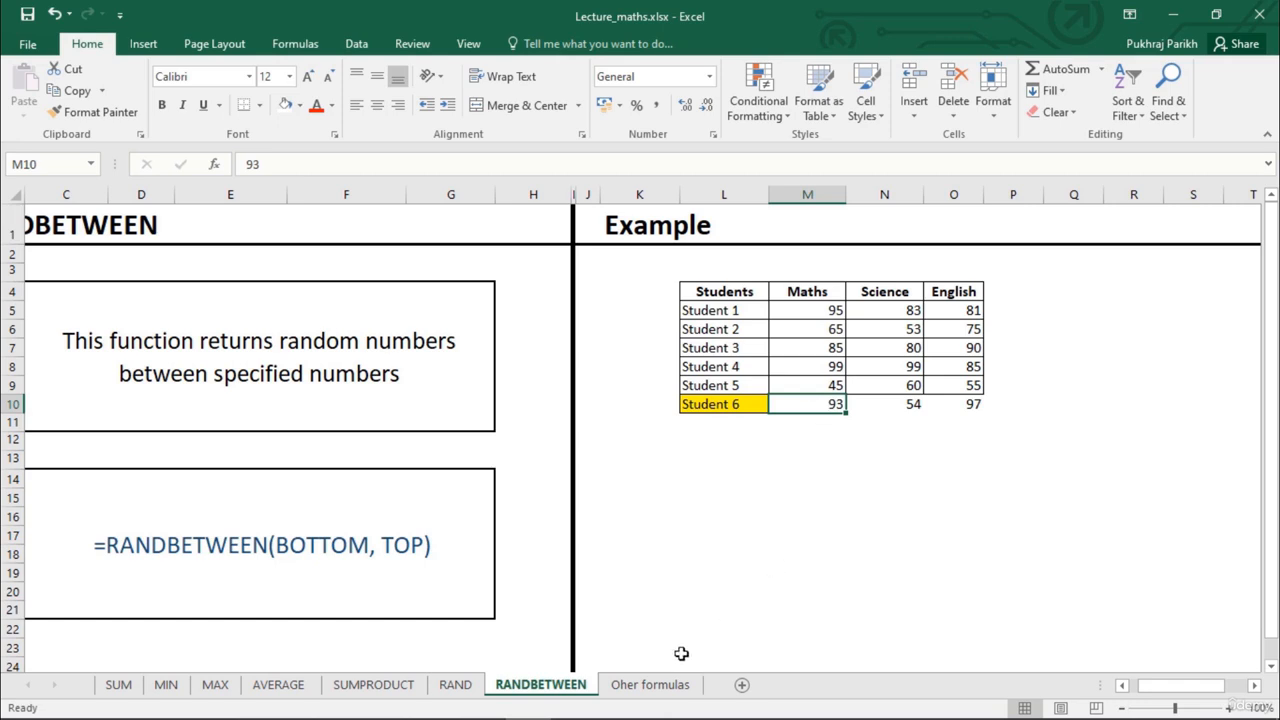
Open the Oher formulas sheet and browse the Math & Trig functions from ABS down to TRUNC
left_click(668, 687)
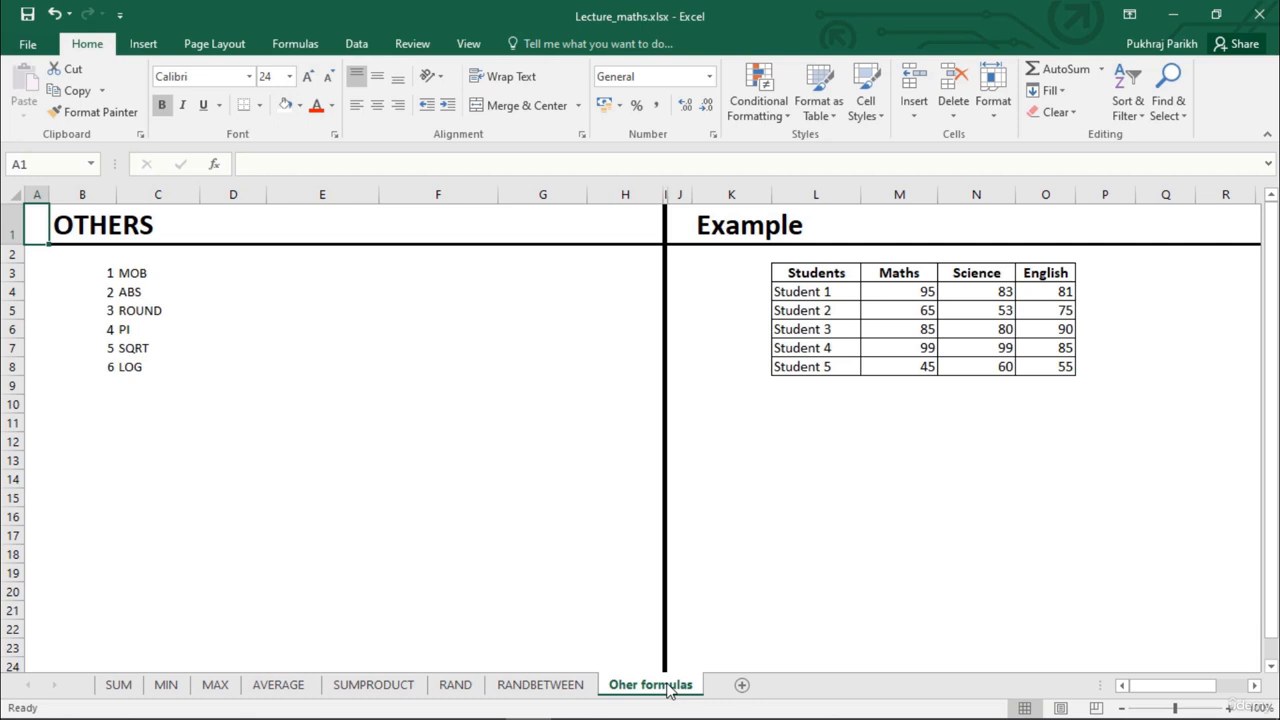
left_click(309, 50)
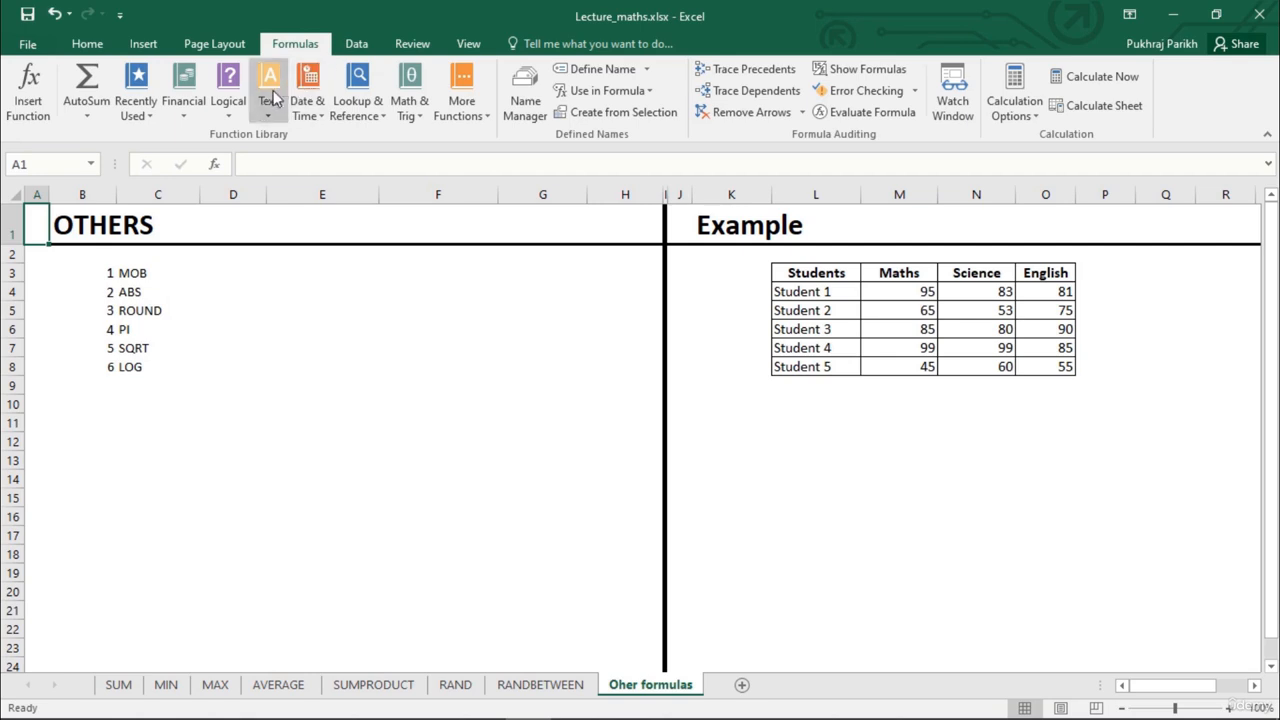
left_click(405, 112)
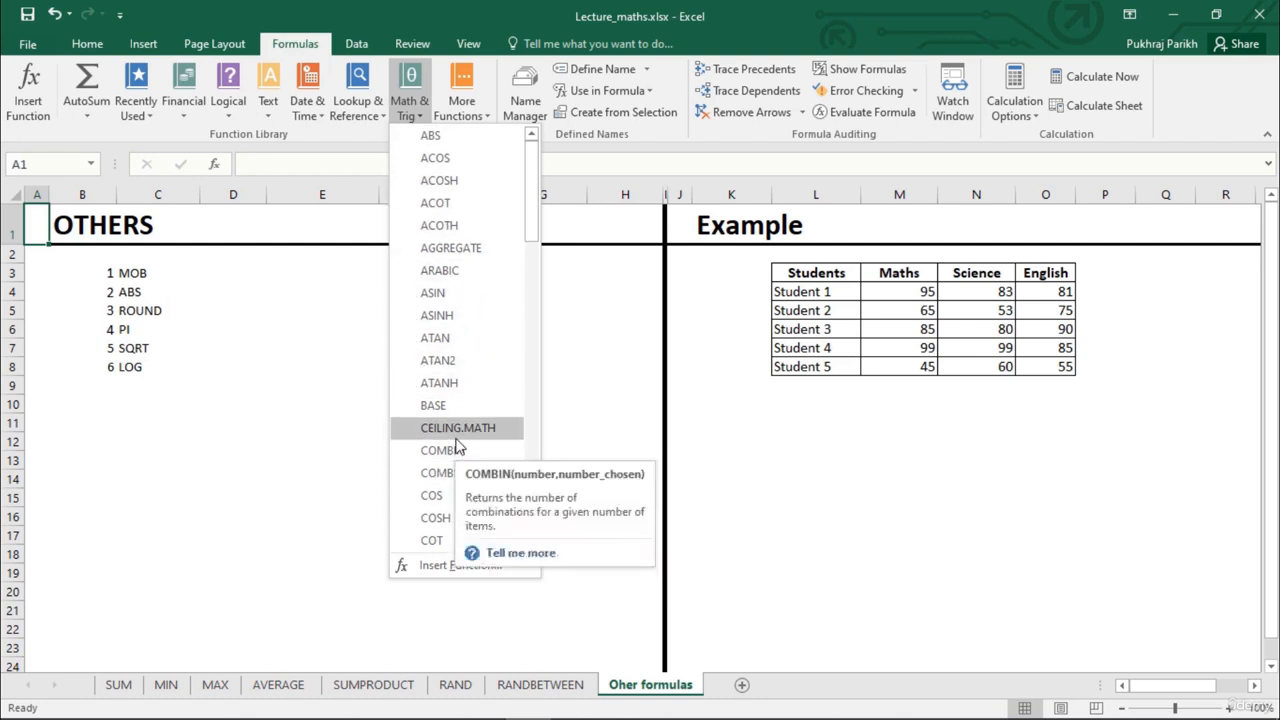
scroll(458, 443, "down", 4)
scroll(458, 443, "down", 14)
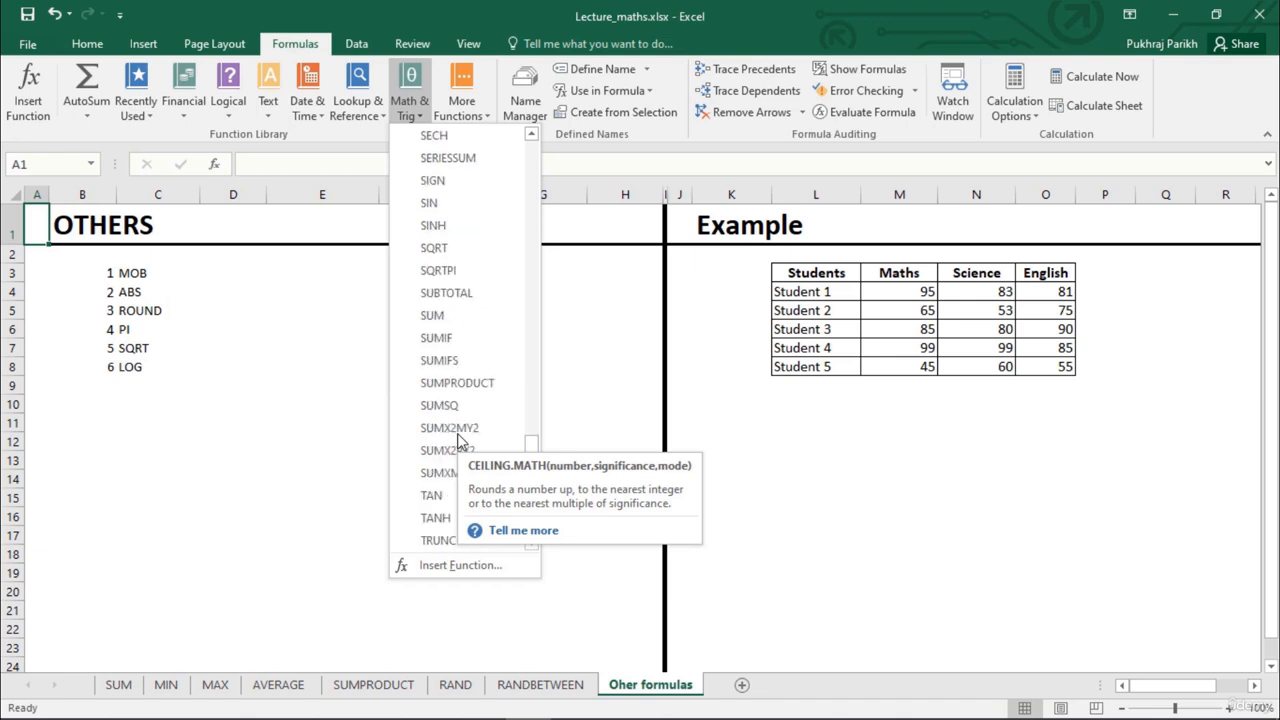